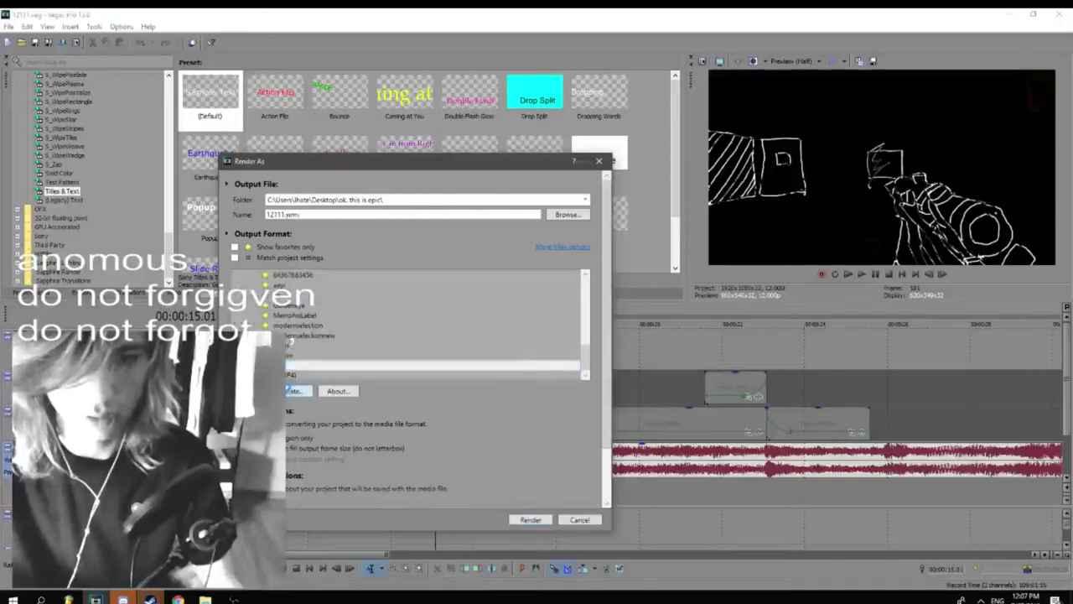
# Customize the Windows Media Video V11 render template to keep the original image size and use a frame rate of 30 fps
pyautogui.click(295, 391)
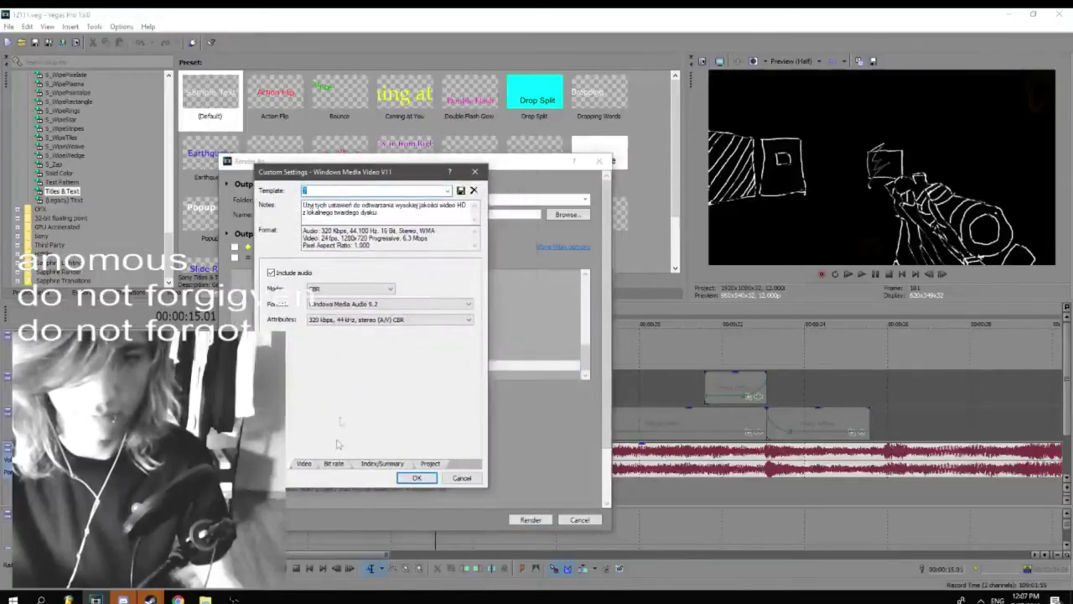
pyautogui.click(304, 463)
pyautogui.click(374, 304)
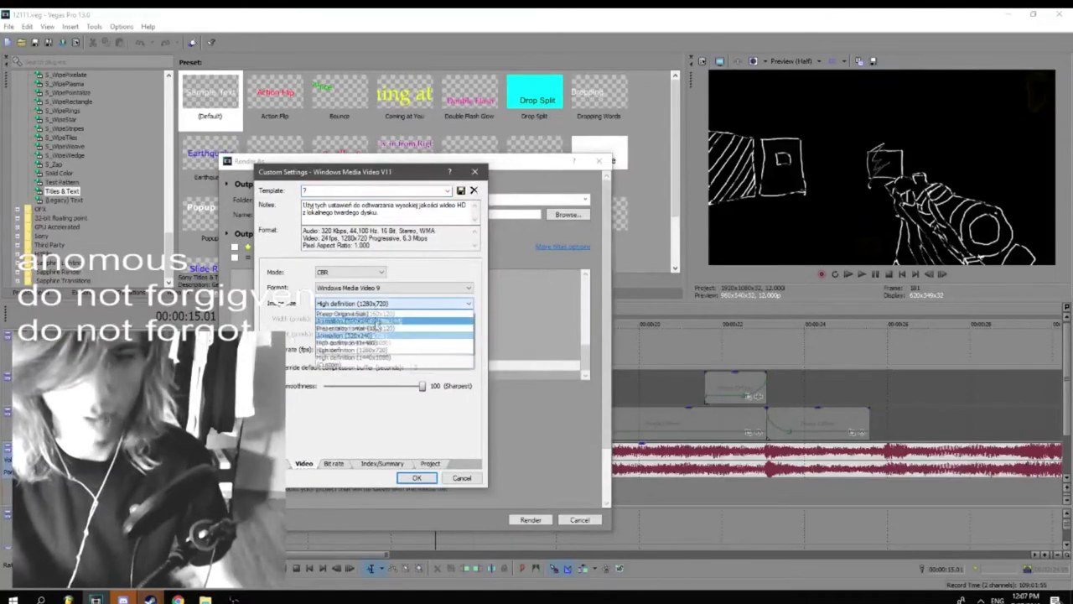
pyautogui.click(360, 312)
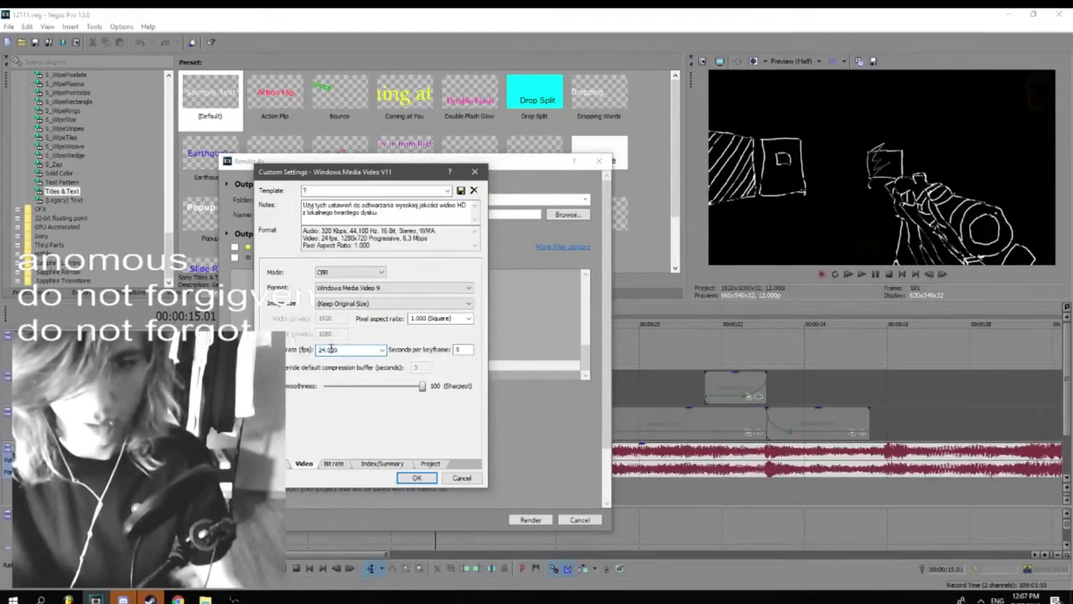
pyautogui.click(383, 350)
pyautogui.click(370, 350)
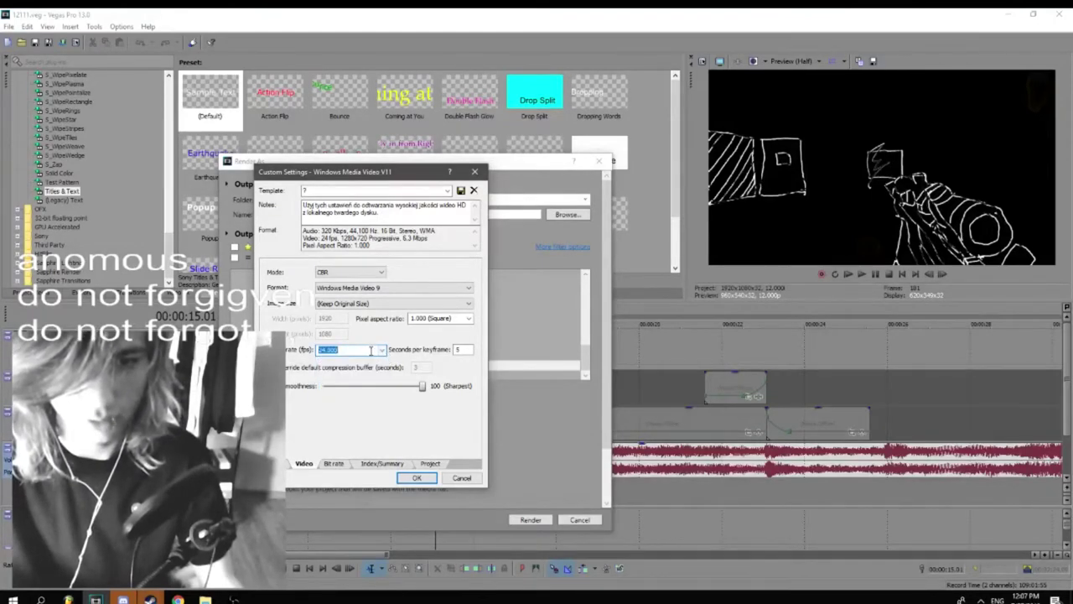
pyautogui.click(307, 466)
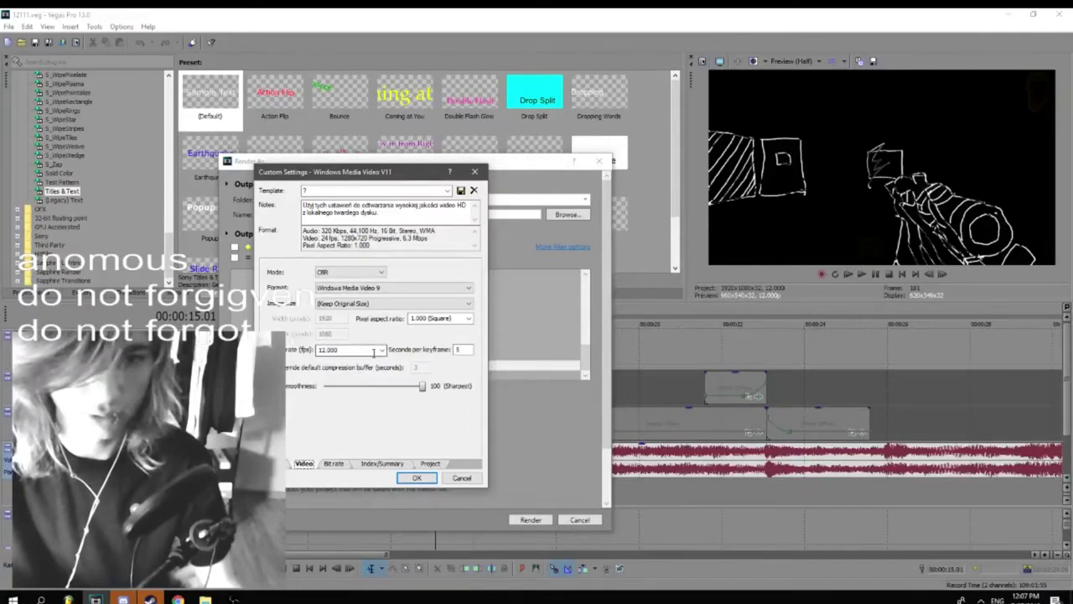
pyautogui.write('30')
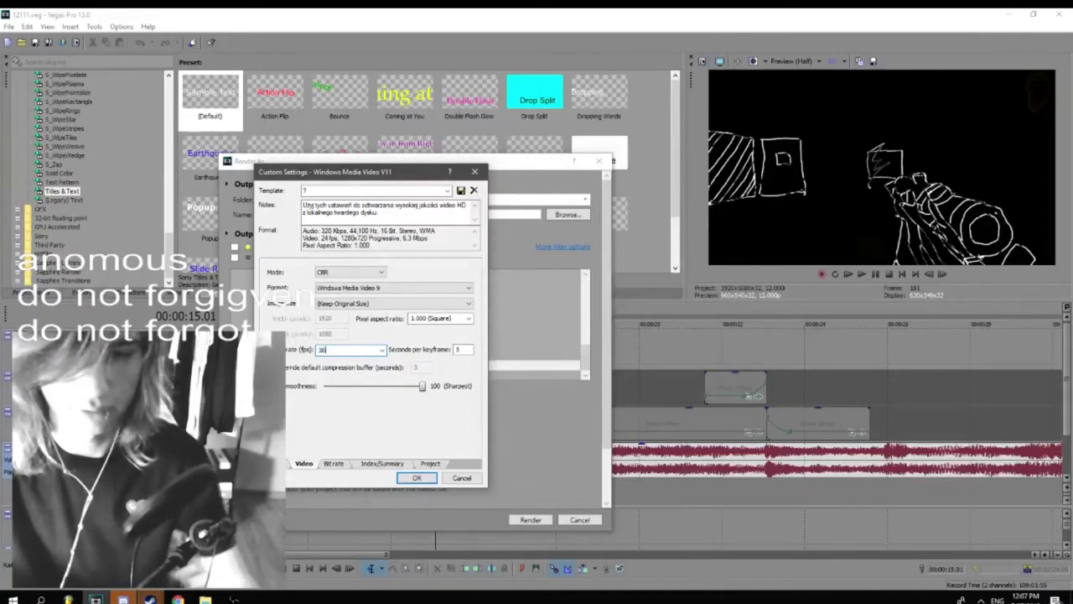
# Set the template's Internet/LAN target bit rate to 64 M
pyautogui.click(333, 464)
pyautogui.click(303, 464)
pyautogui.click(334, 465)
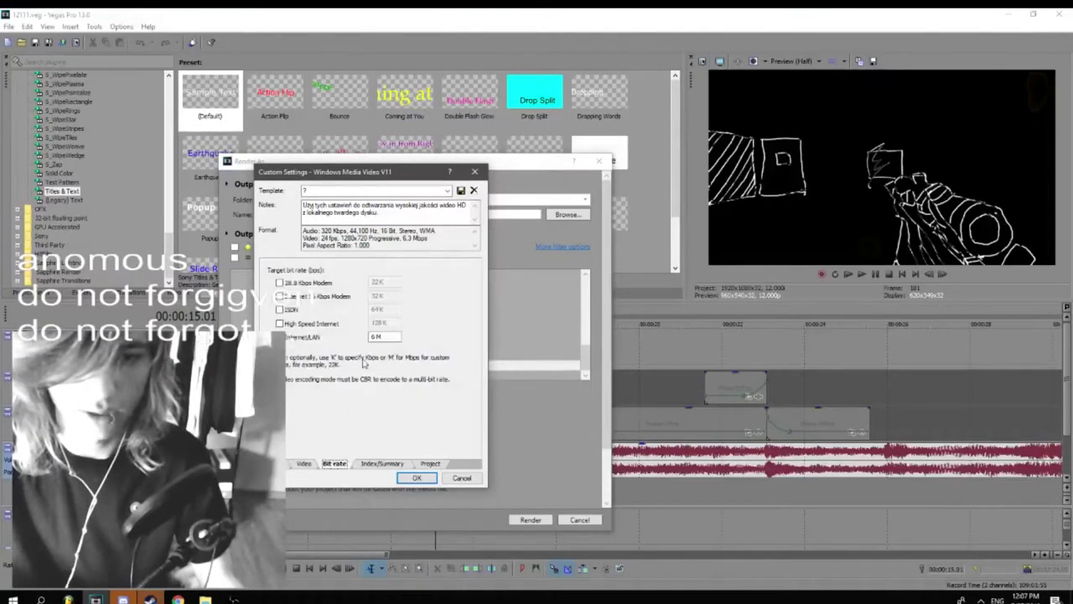
pyautogui.click(304, 464)
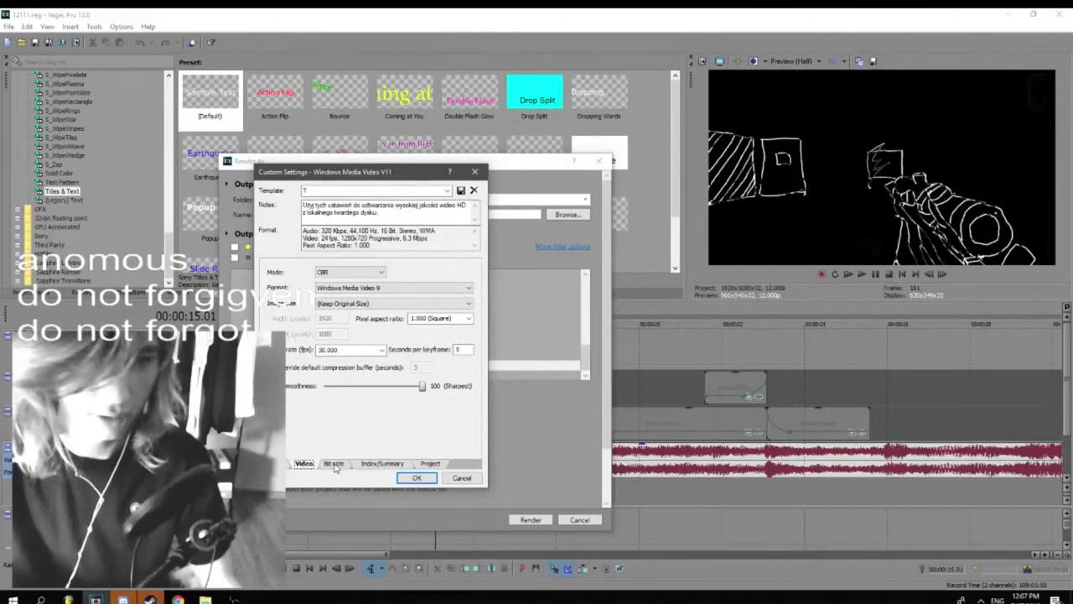
pyautogui.click(334, 465)
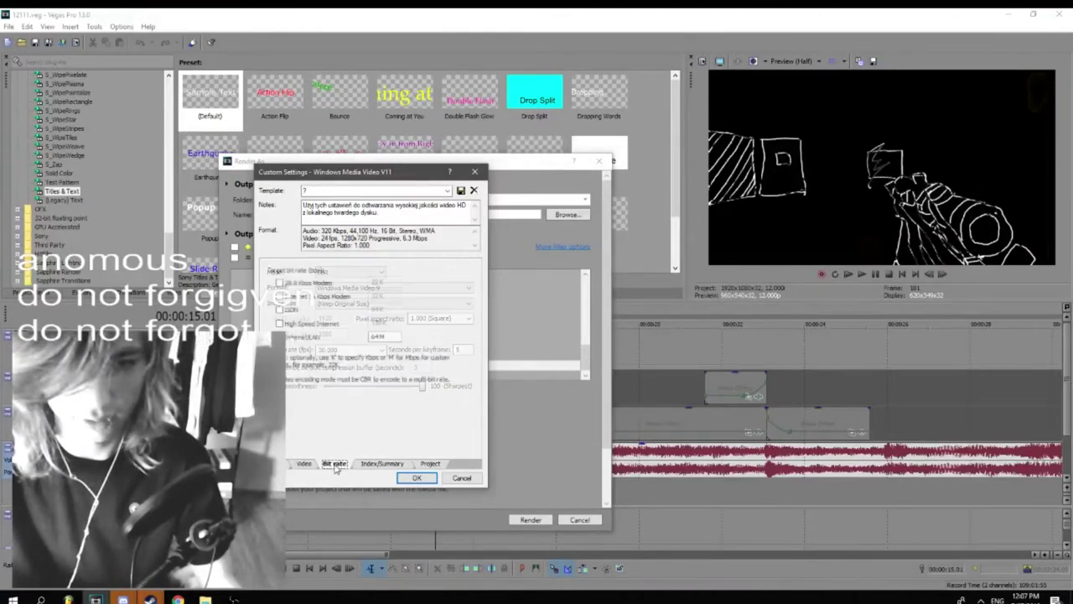
# Review the template's index and project settings with the ACES RRT (P3 D60) color space, and cancel the template and render setup
pyautogui.click(382, 464)
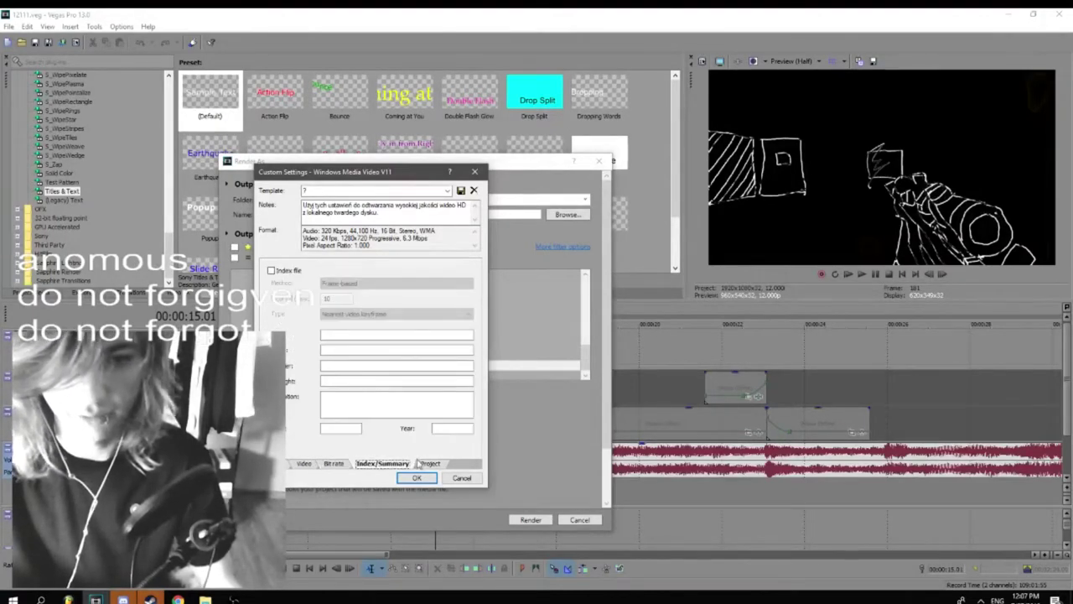
pyautogui.click(429, 463)
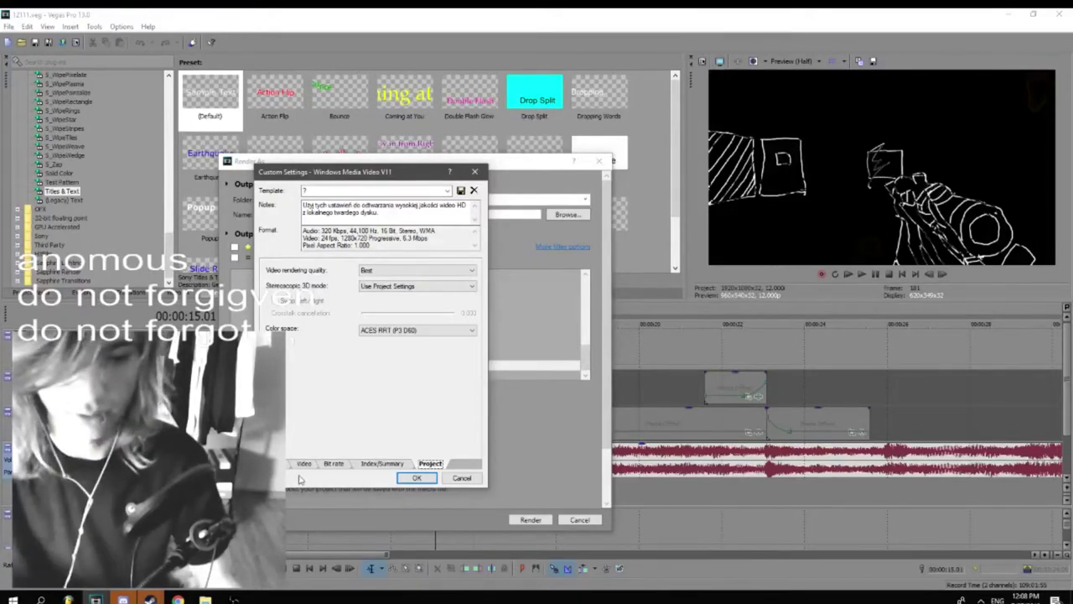
pyautogui.click(425, 331)
pyautogui.click(418, 384)
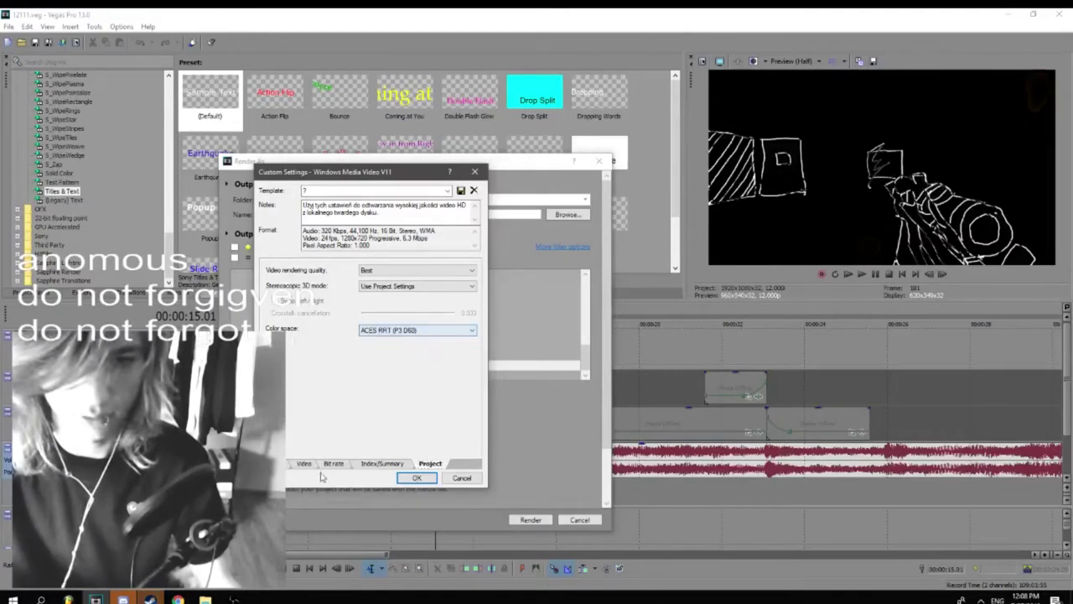
pyautogui.click(302, 464)
pyautogui.click(469, 479)
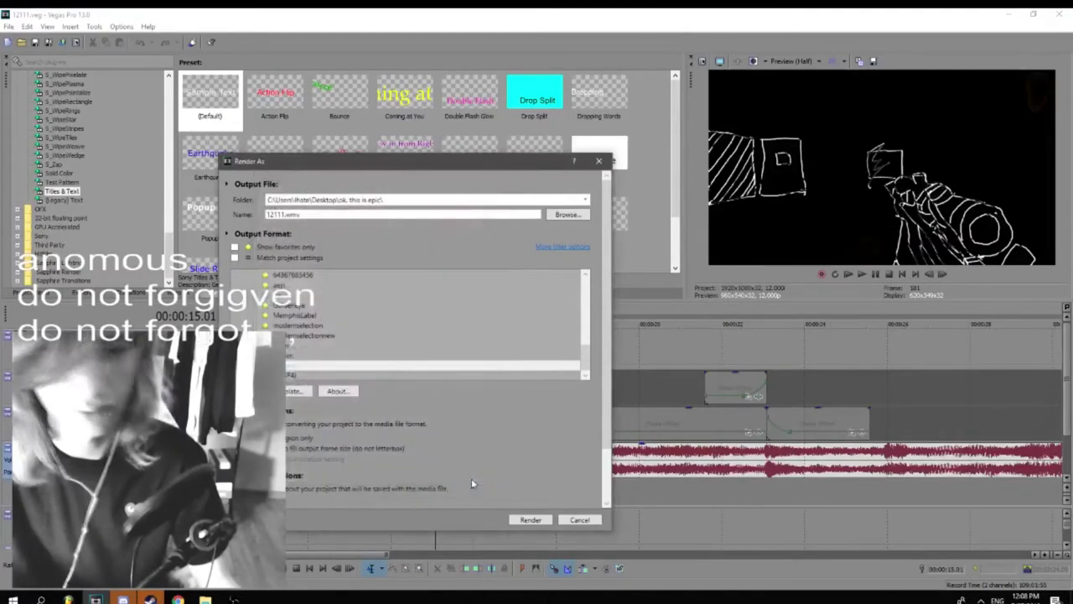
pyautogui.click(600, 161)
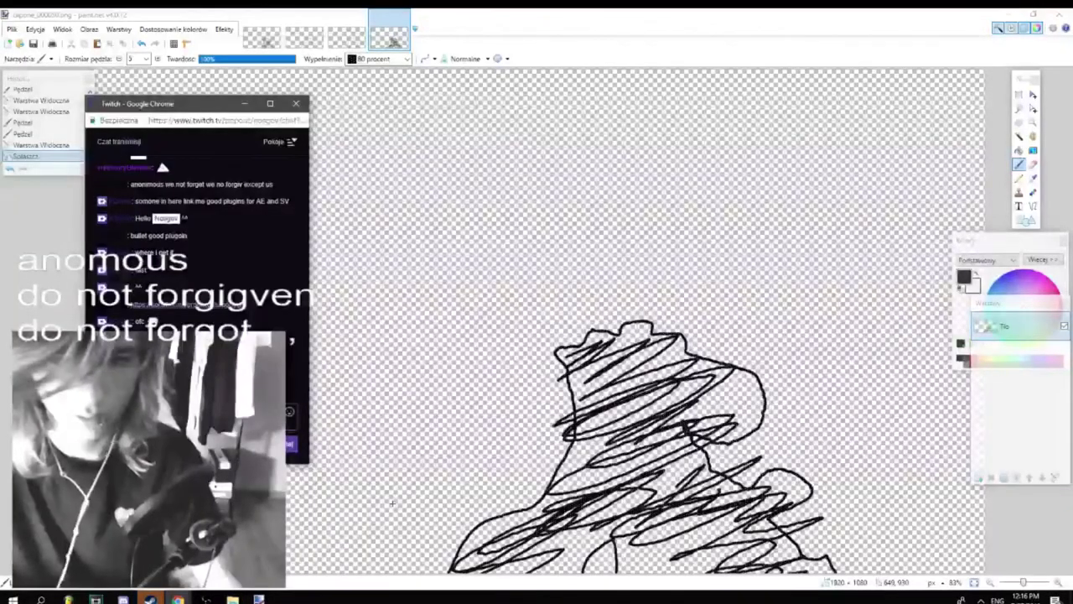
# Open the frame clipone_000051.png from the "ok. this is epic" folder in paint.net and add a new layer above it
pyautogui.click(233, 599)
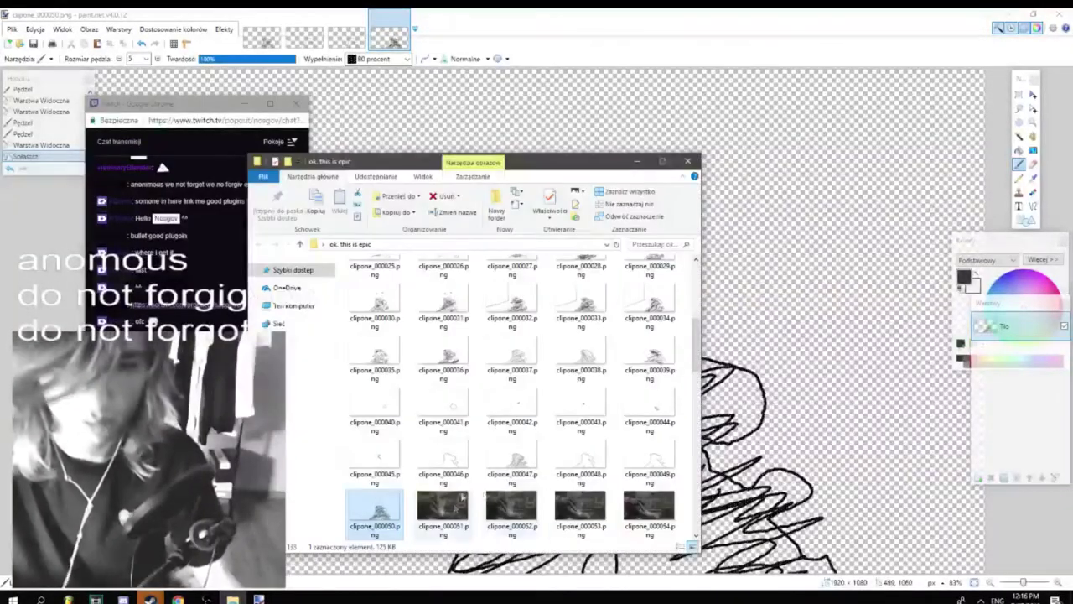
pyautogui.moveTo(456, 505); pyautogui.dragTo(796, 381)
pyautogui.click(528, 316)
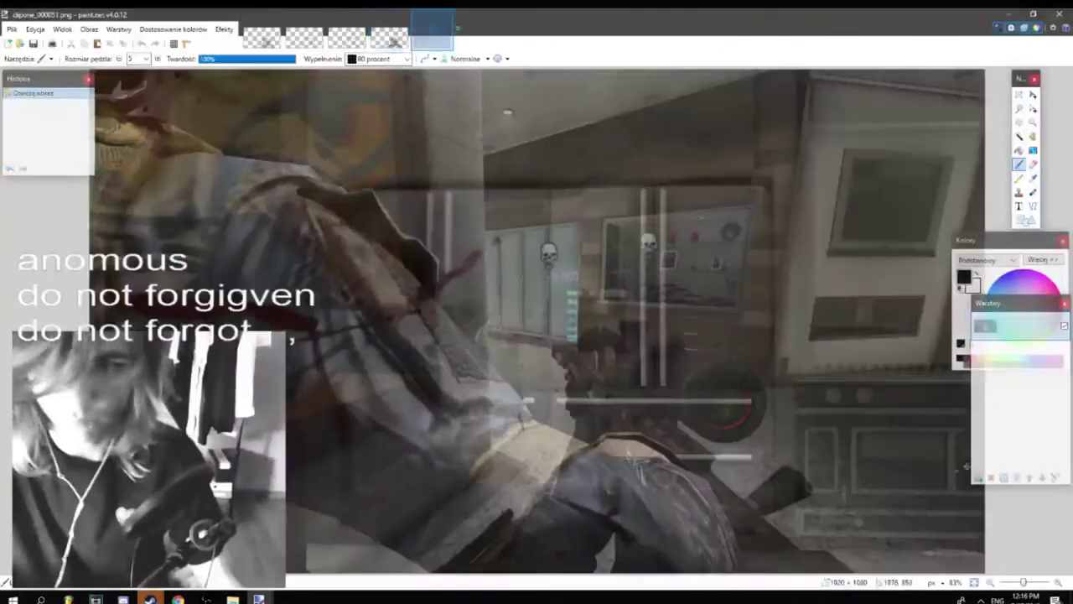
pyautogui.click(984, 477)
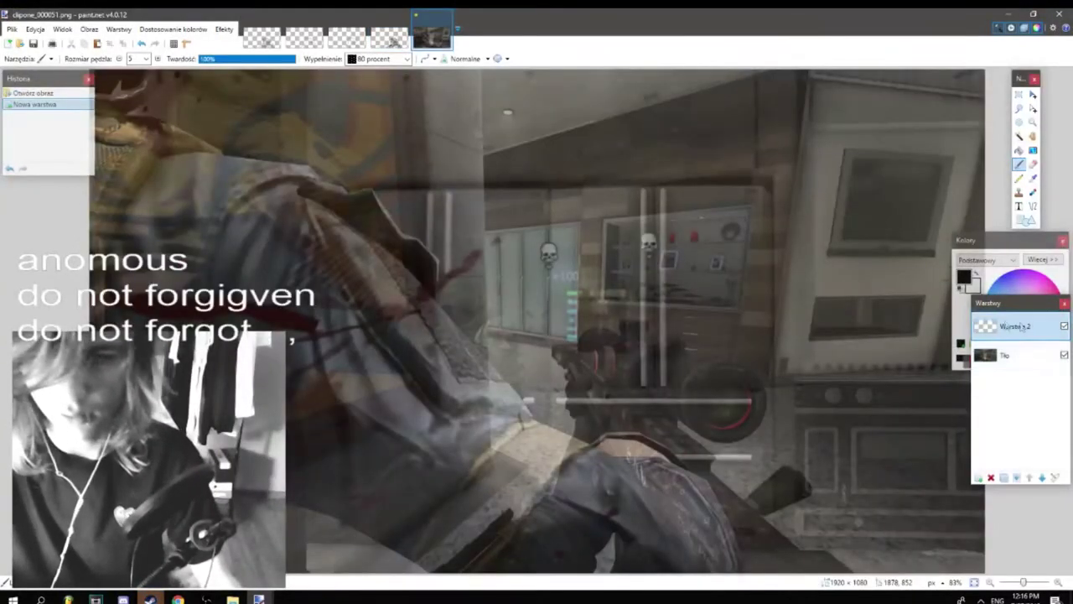
# Switch to Open Broadcaster Software to toggle the microphone mute, and return to layer Warstwa 2 in paint.net
pyautogui.click(206, 598)
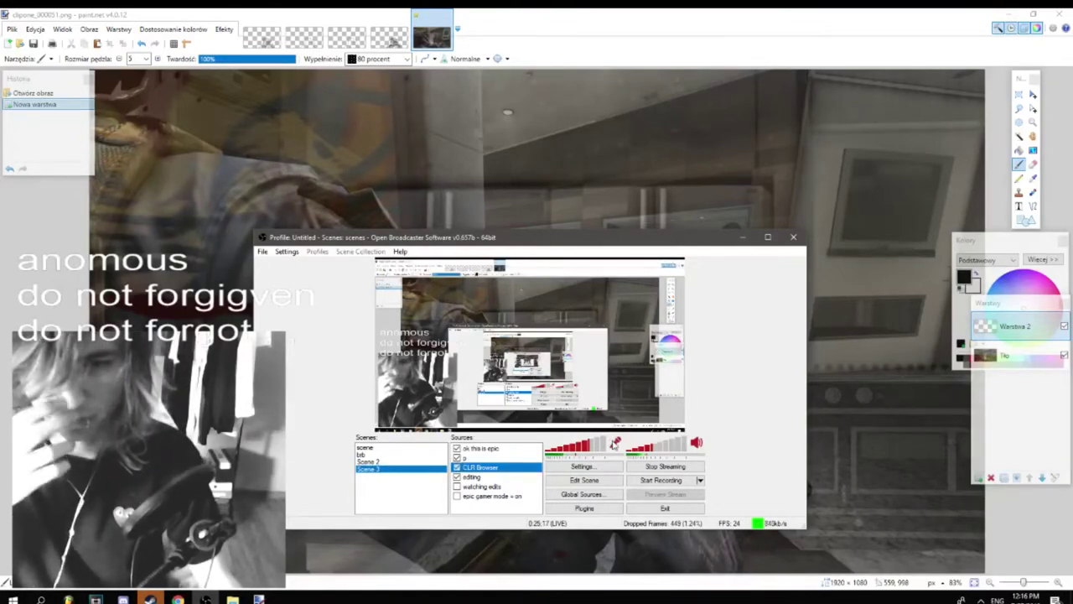
pyautogui.click(615, 443)
pyautogui.click(1001, 326)
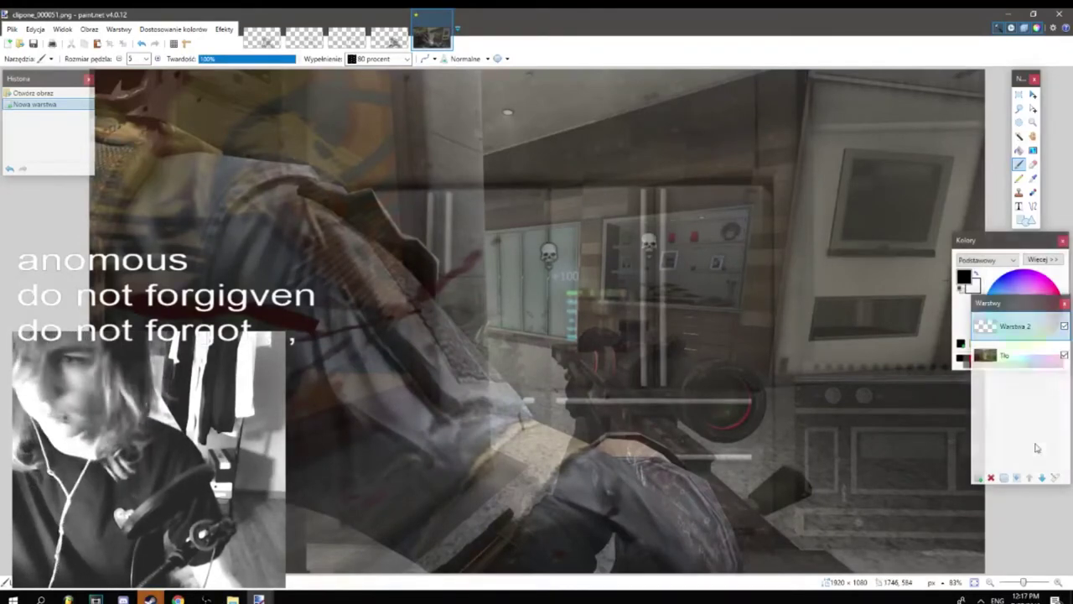
# Trace the weapon and arm outlines on the visible layer Warstwa 2 with the black size 5 brush
pyautogui.click(1061, 356)
pyautogui.click(1063, 327)
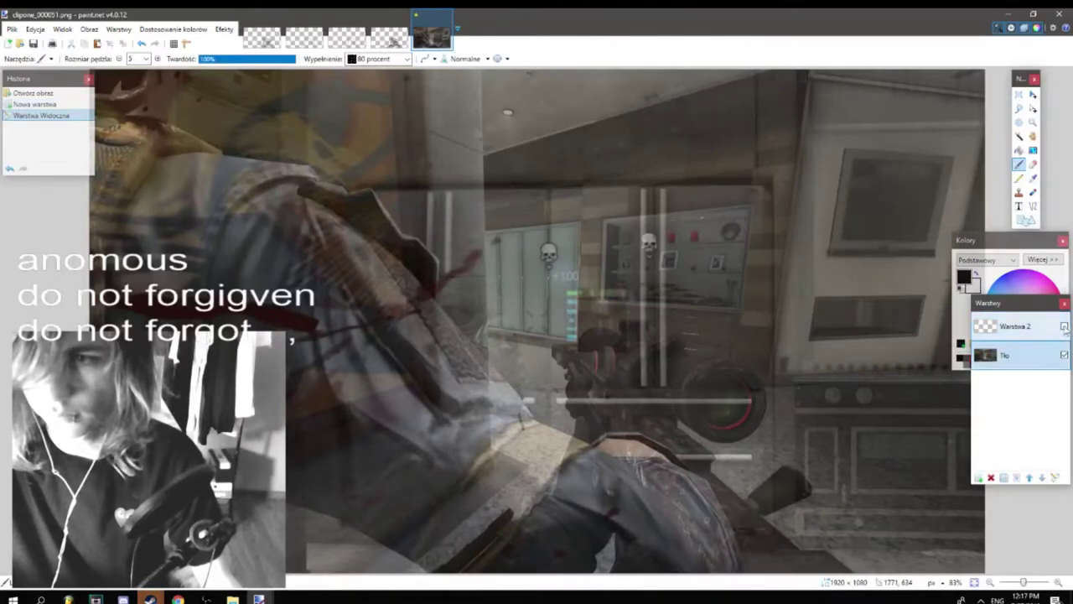
pyautogui.click(1065, 326)
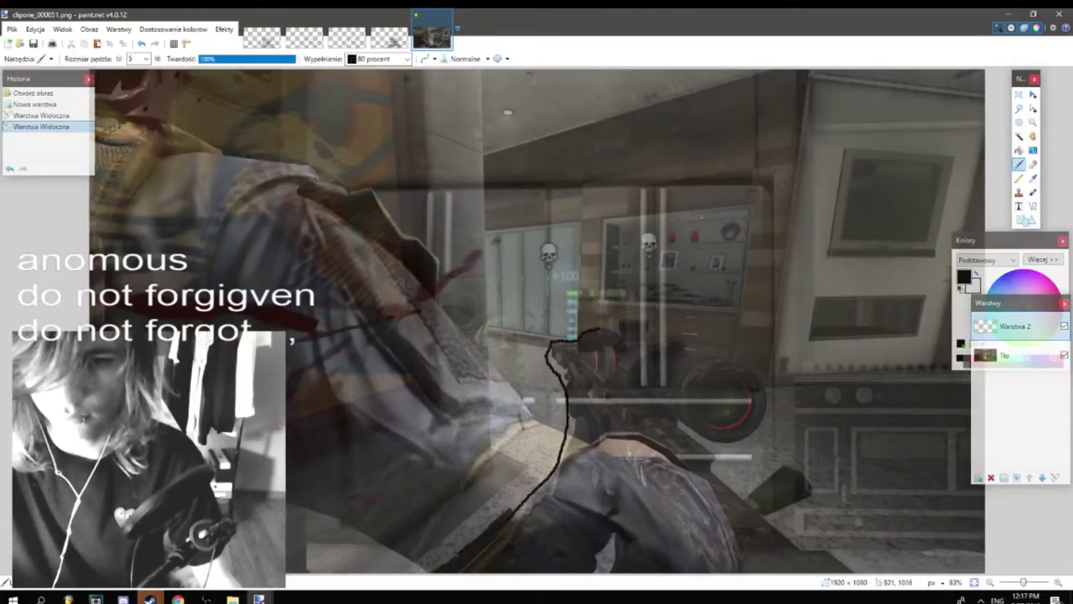
pyautogui.moveTo(459, 554); pyautogui.dragTo(444, 564)
pyautogui.moveTo(613, 515); pyautogui.dragTo(589, 579)
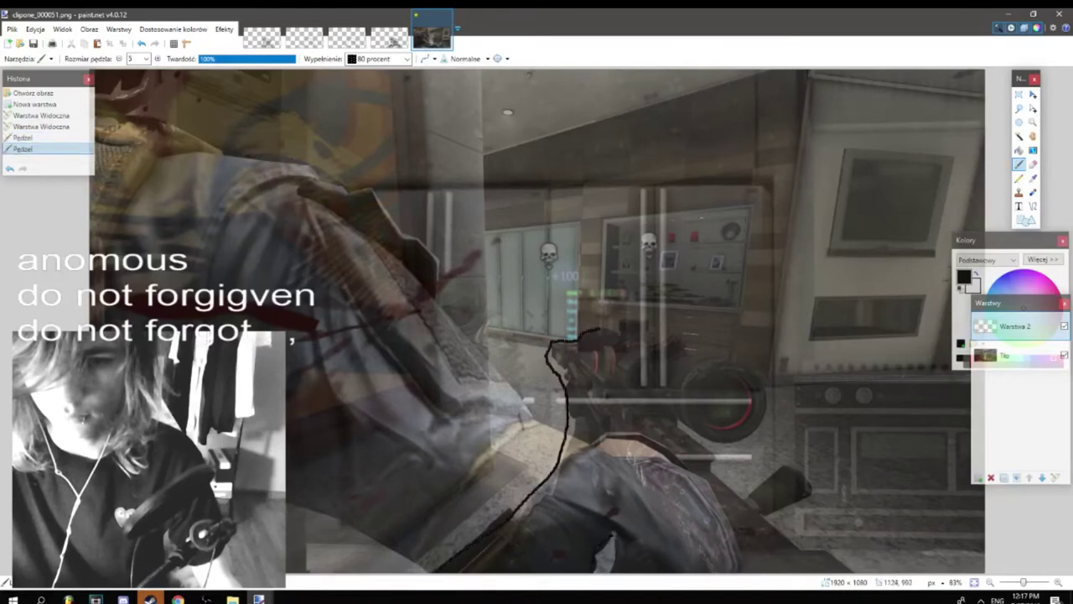
pyautogui.moveTo(614, 531); pyautogui.dragTo(610, 569)
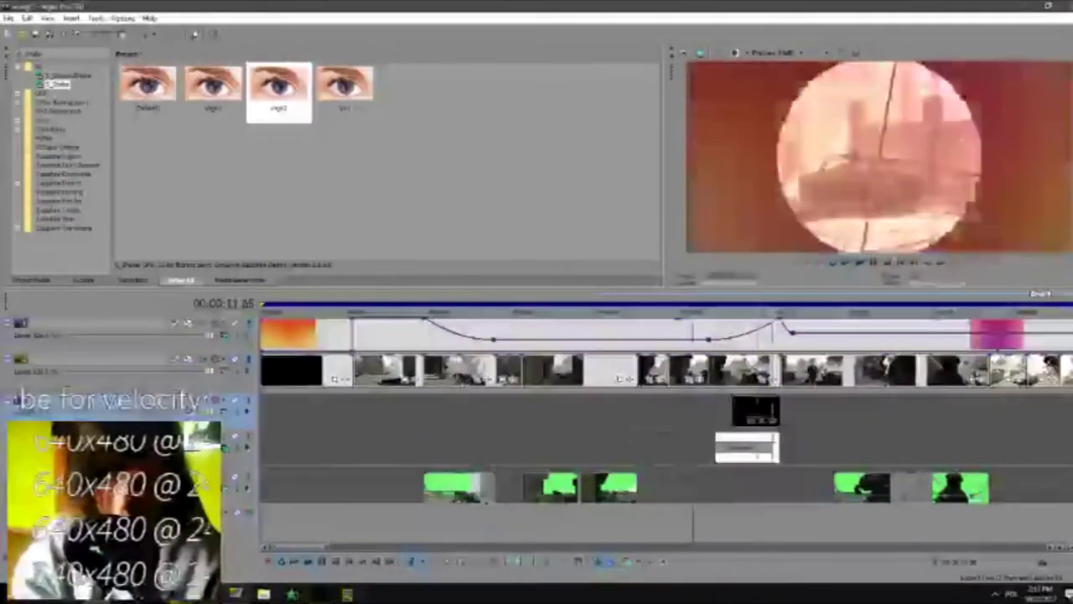
# In Vegas Pro, paste the copied event attributes onto the selected clips and play back the cut around 00:00:11
pyautogui.rightClick(794, 369)
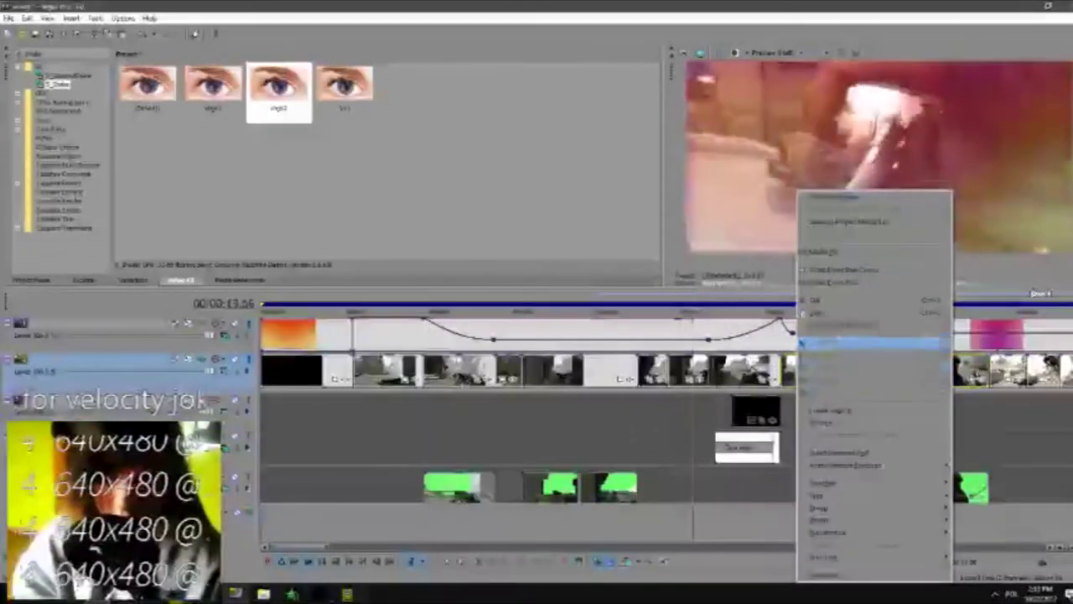
pyautogui.click(872, 328)
pyautogui.click(309, 562)
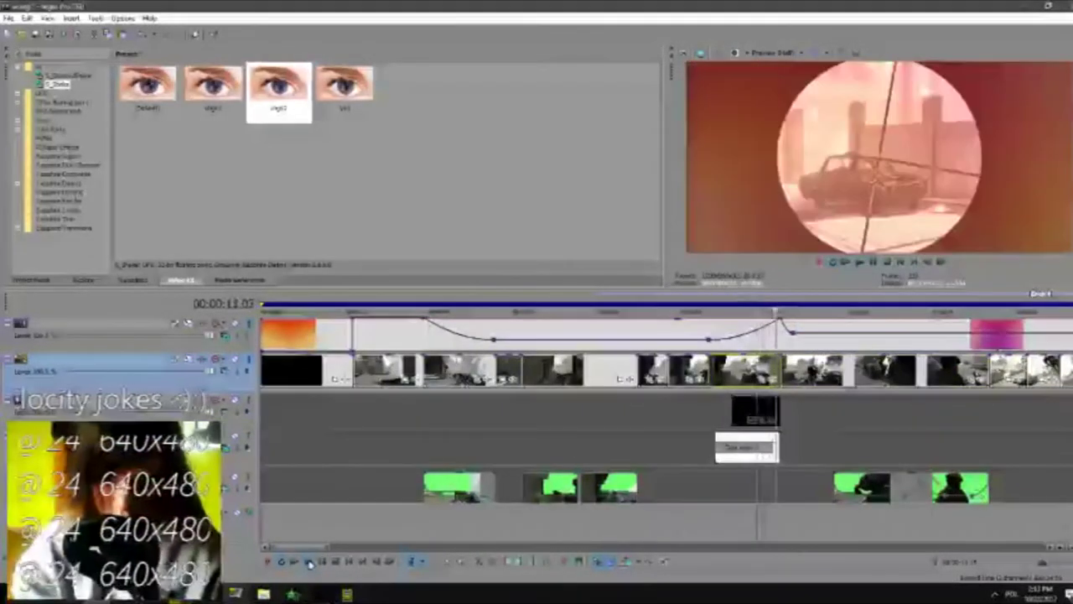
pyautogui.click(309, 564)
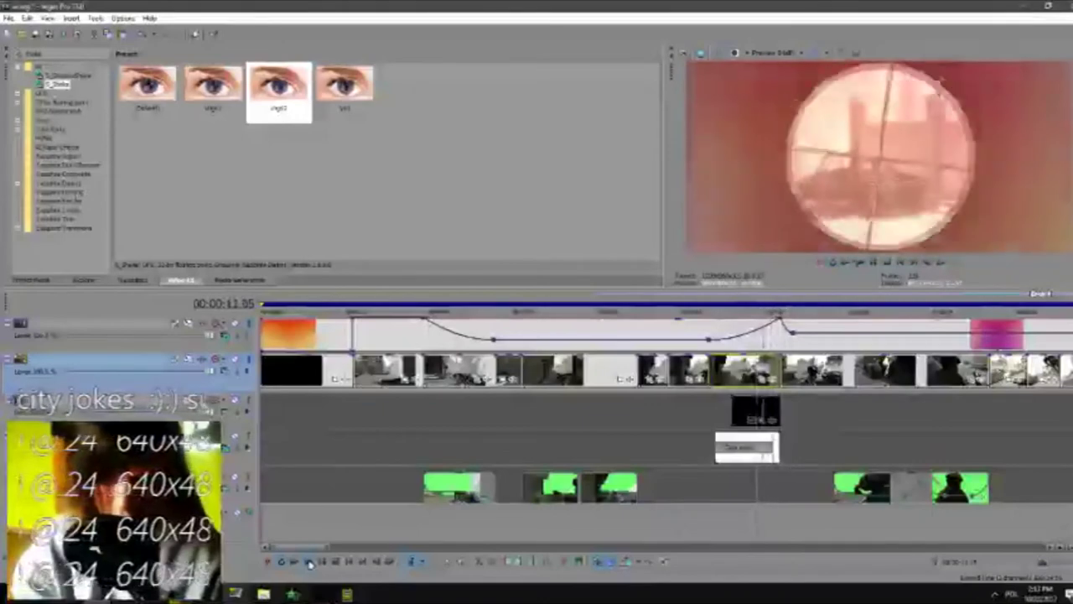
pyautogui.click(309, 564)
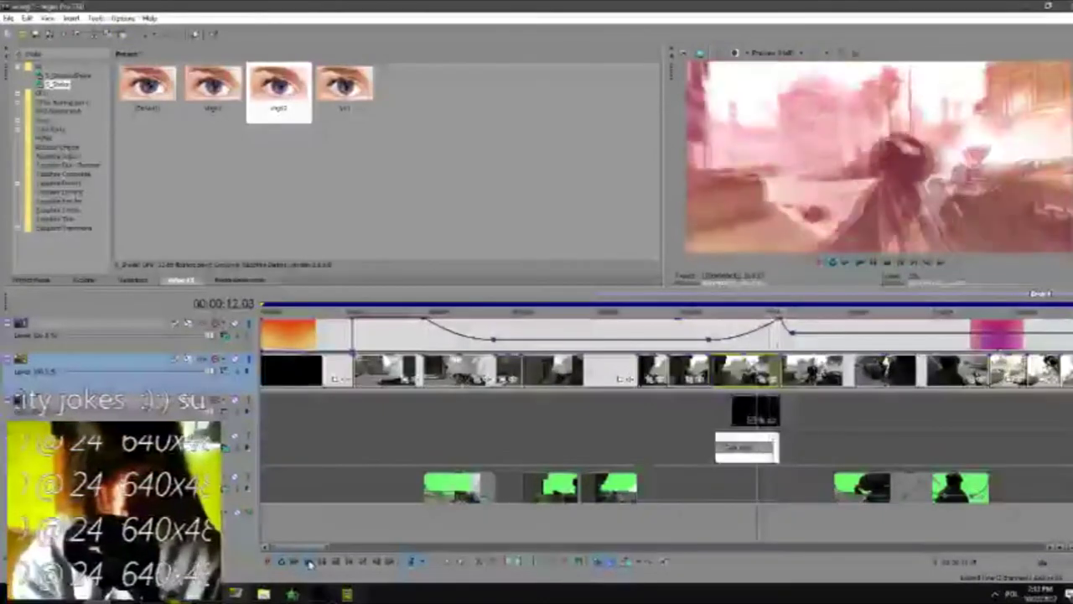
# In the scope clip's Pan/Crop, shrink the crop frame around the crosshair at the last keyframe and set its interpolation to Slow
pyautogui.click(760, 377)
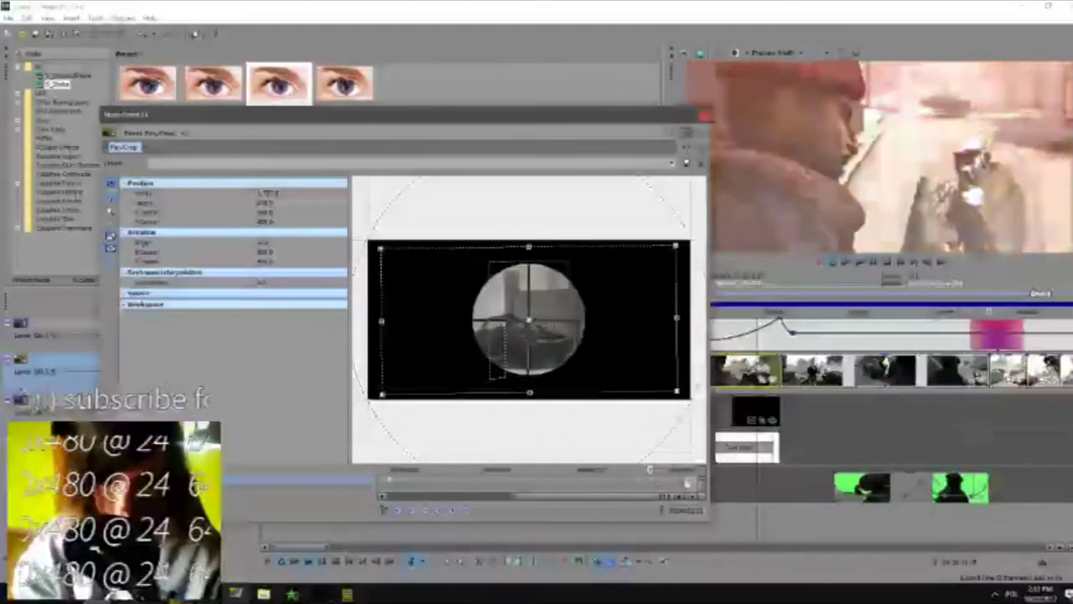
pyautogui.moveTo(528, 391); pyautogui.dragTo(529, 333)
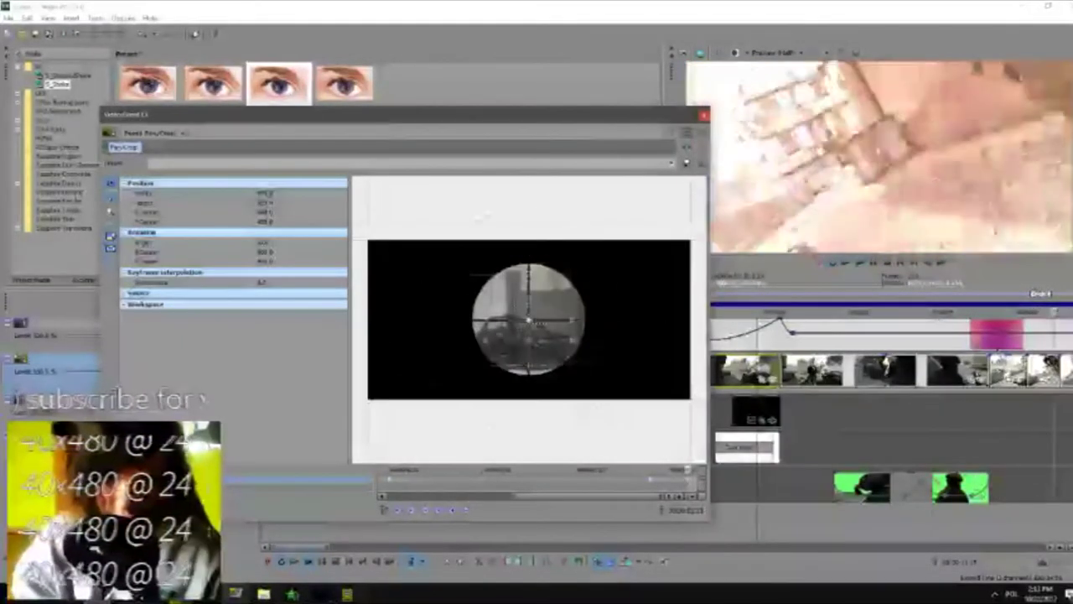
pyautogui.rightClick(691, 480)
pyautogui.click(706, 420)
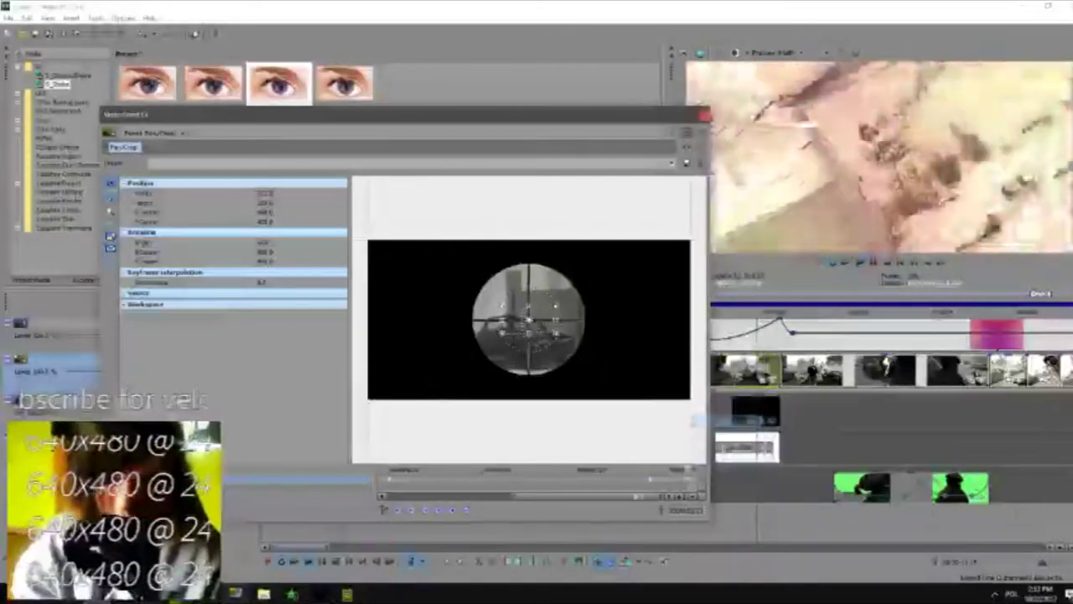
pyautogui.rightClick(691, 441)
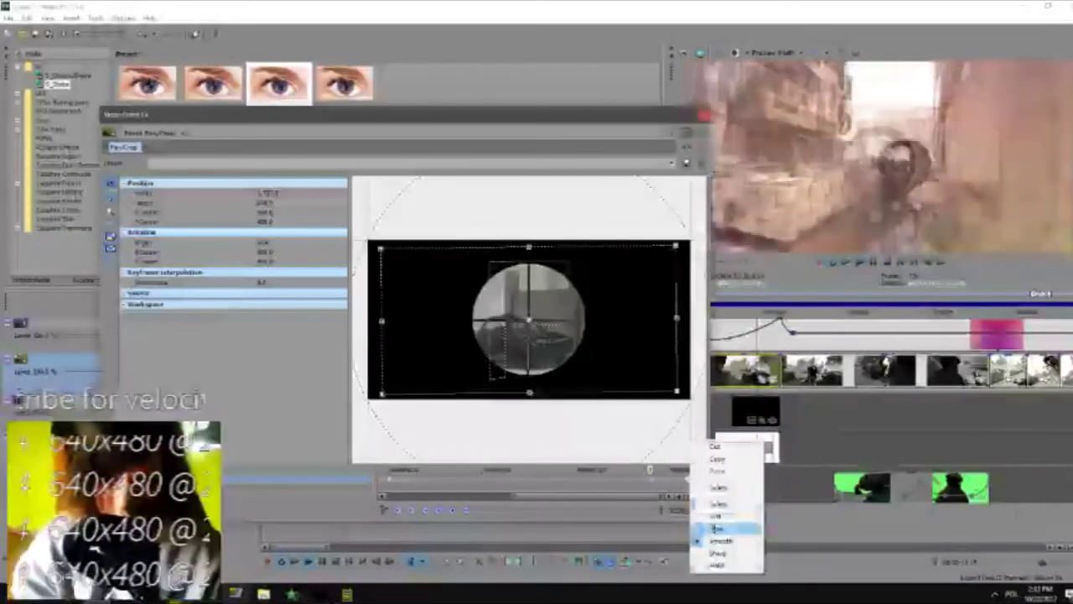
pyautogui.click(734, 528)
pyautogui.click(308, 563)
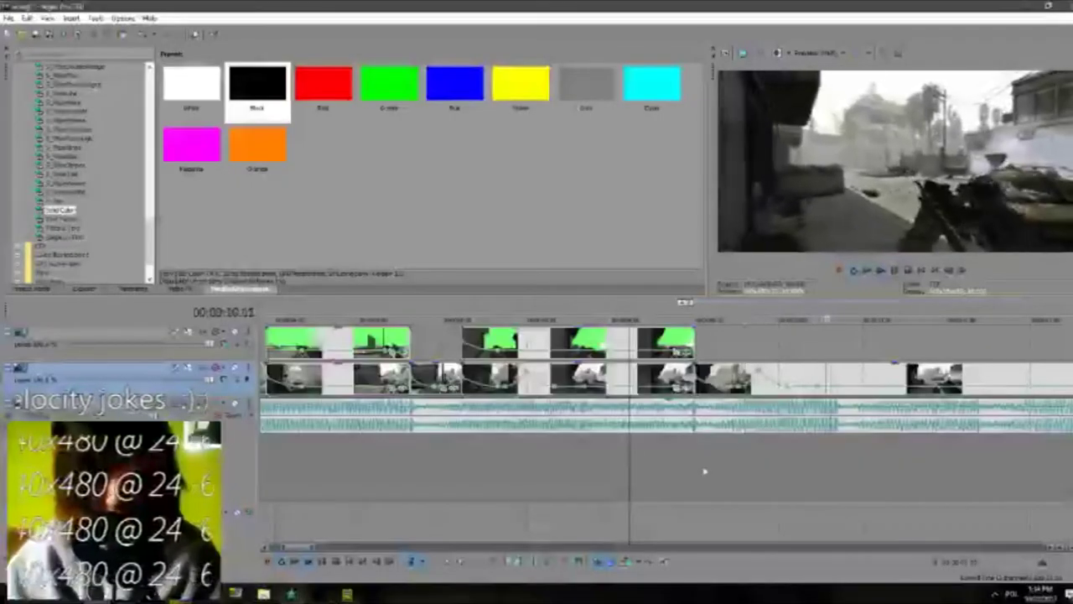
# Adjust a point on the last clip's velocity envelope and split the clip on the beat at about 00:00:13
pyautogui.click(705, 472)
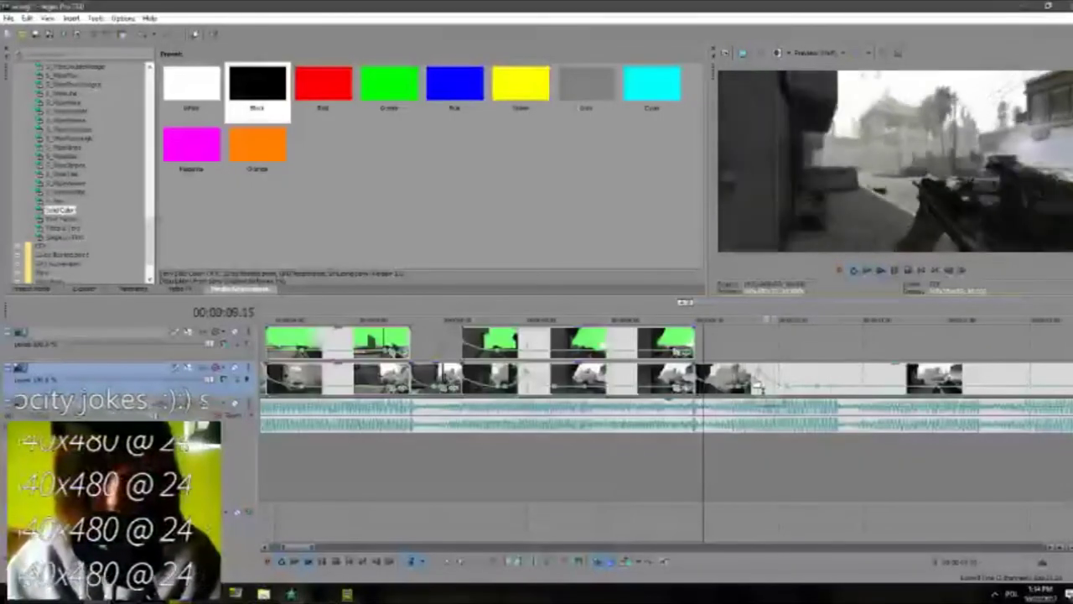
pyautogui.click(784, 457)
pyautogui.click(830, 384)
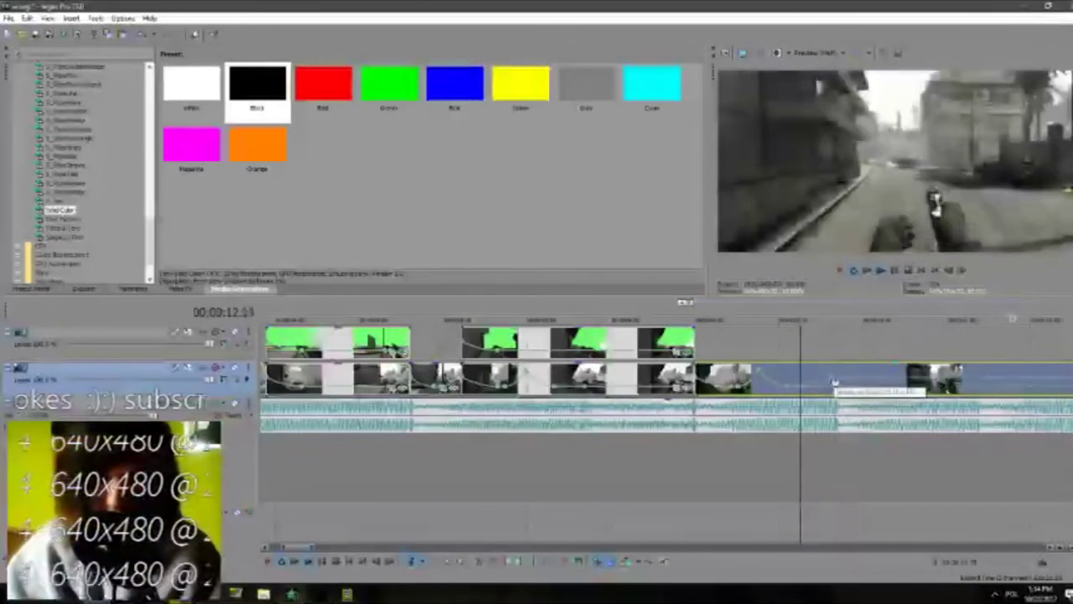
pyautogui.click(794, 466)
pyautogui.rightClick(809, 385)
pyautogui.click(816, 441)
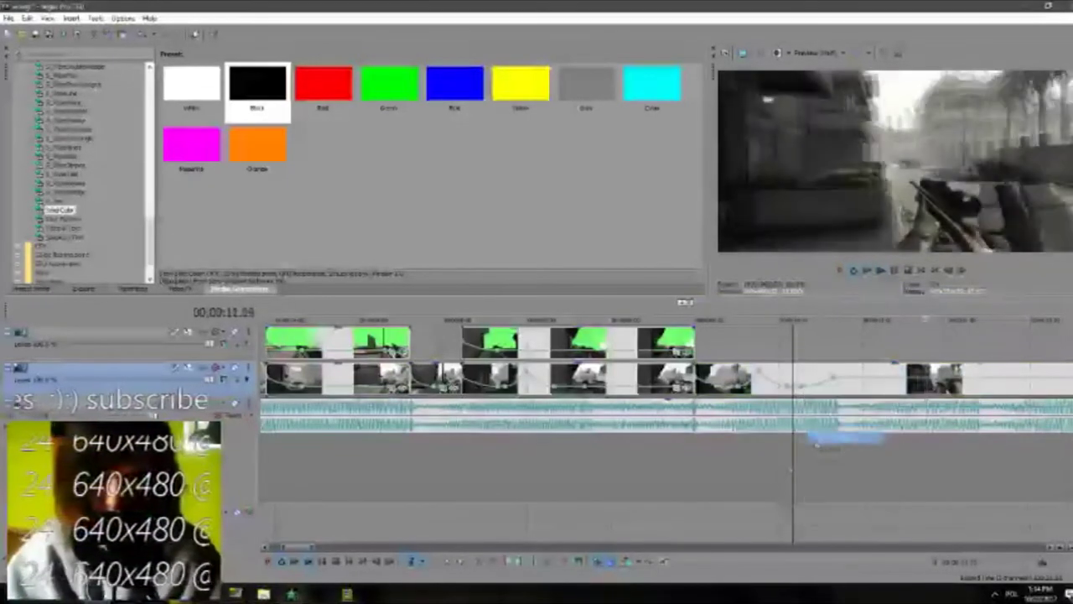
pyautogui.click(836, 377)
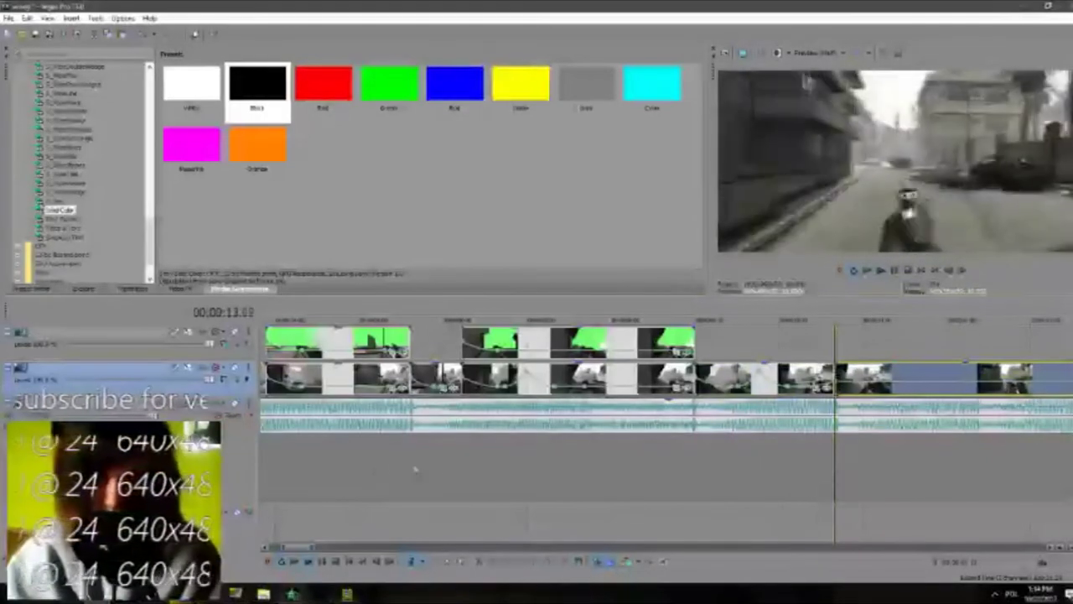
# Copy the short clip between the two green-screen sections and paste its event attributes onto the newly split last clip
pyautogui.click(377, 465)
pyautogui.rightClick(452, 384)
pyautogui.click(483, 313)
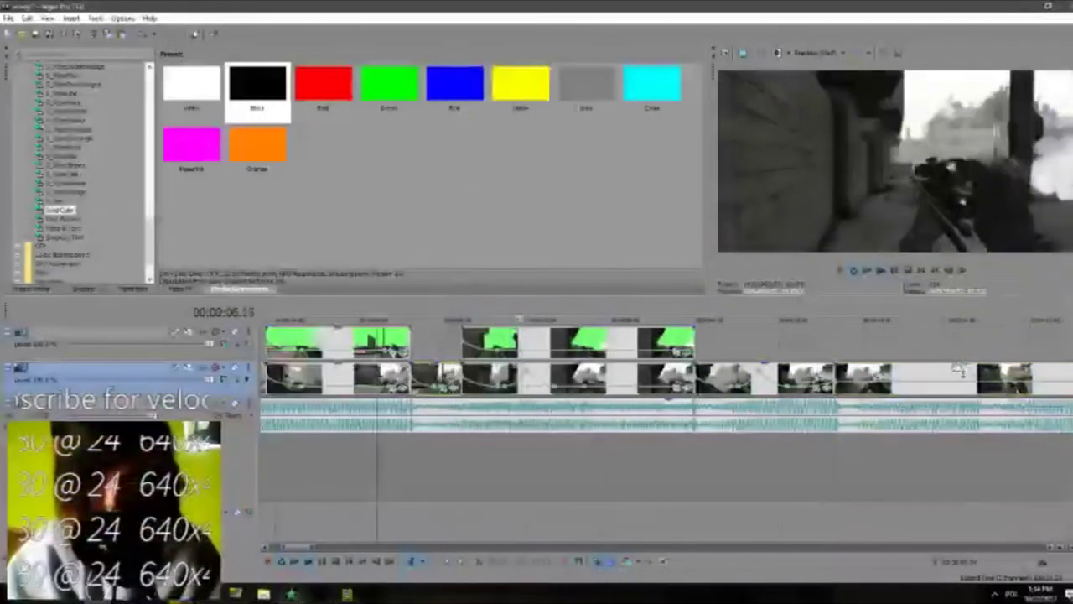
pyautogui.rightClick(959, 370)
pyautogui.click(981, 328)
pyautogui.click(812, 472)
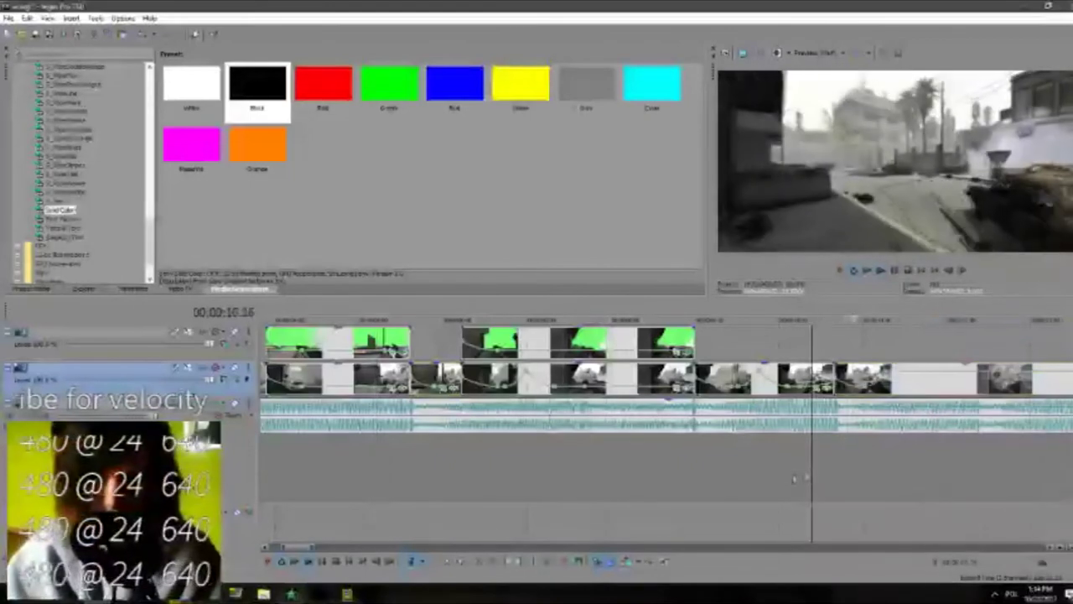
# Adjust the last clip after the cut and play back the sequence around 00:00:11
pyautogui.click(785, 478)
pyautogui.scroll(1, 785, 479)
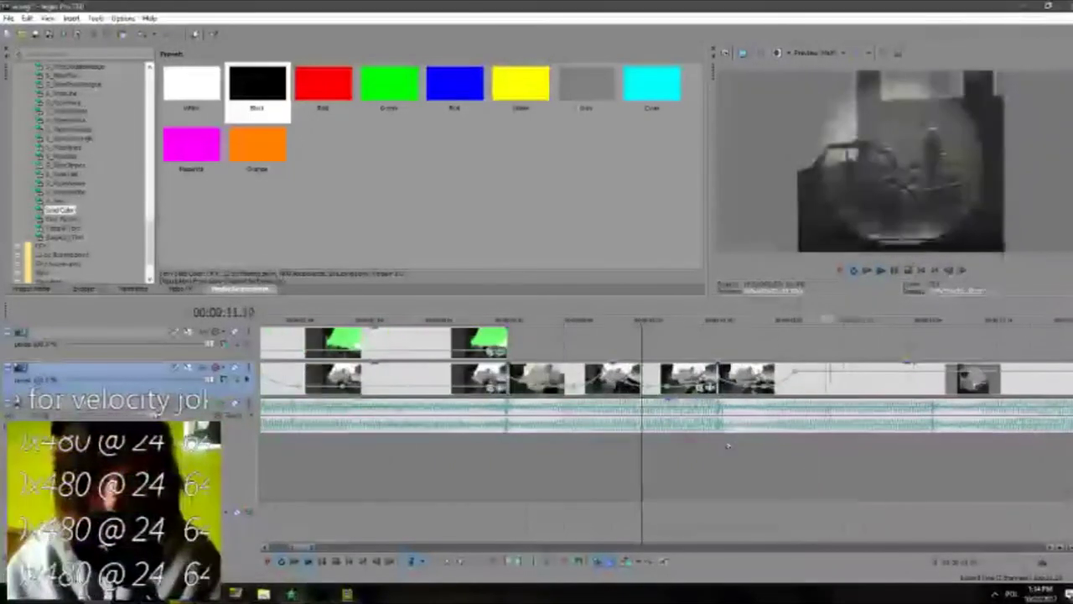
pyautogui.rightClick(797, 372)
pyautogui.click(810, 353)
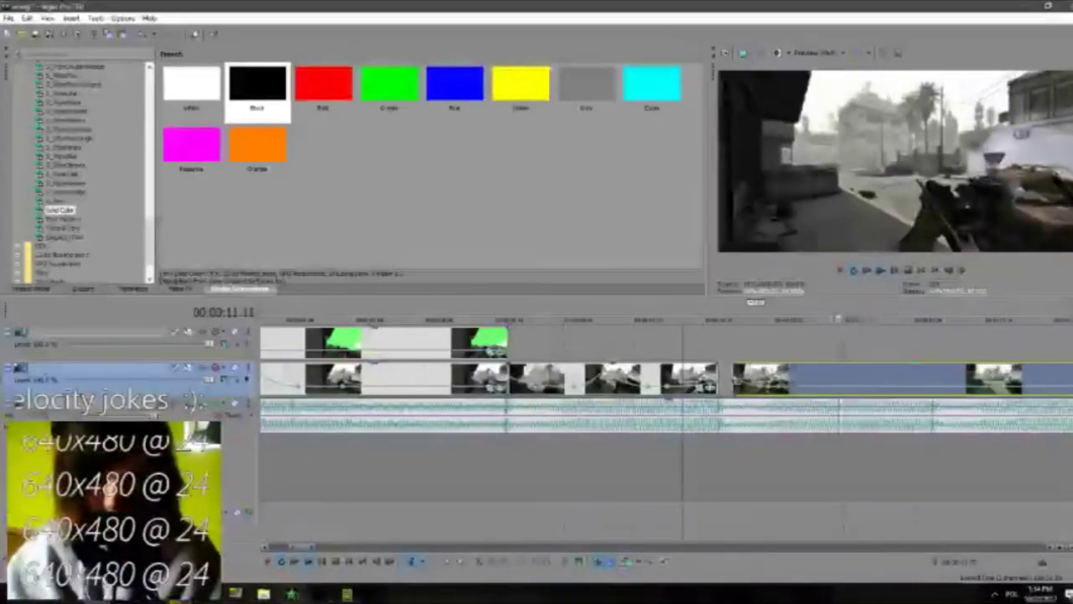
pyautogui.click(676, 461)
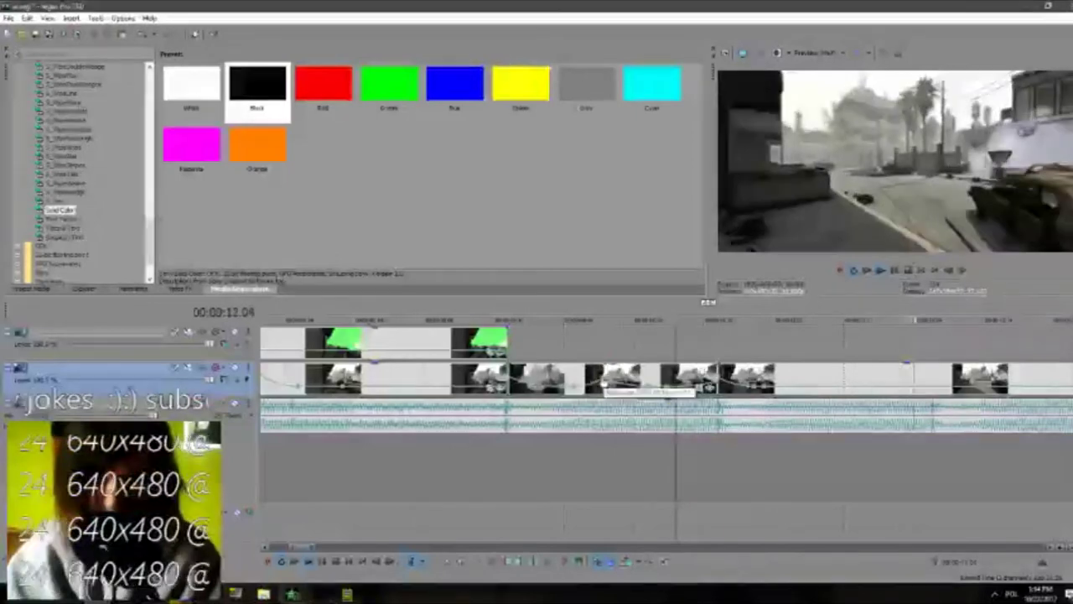
pyautogui.click(496, 461)
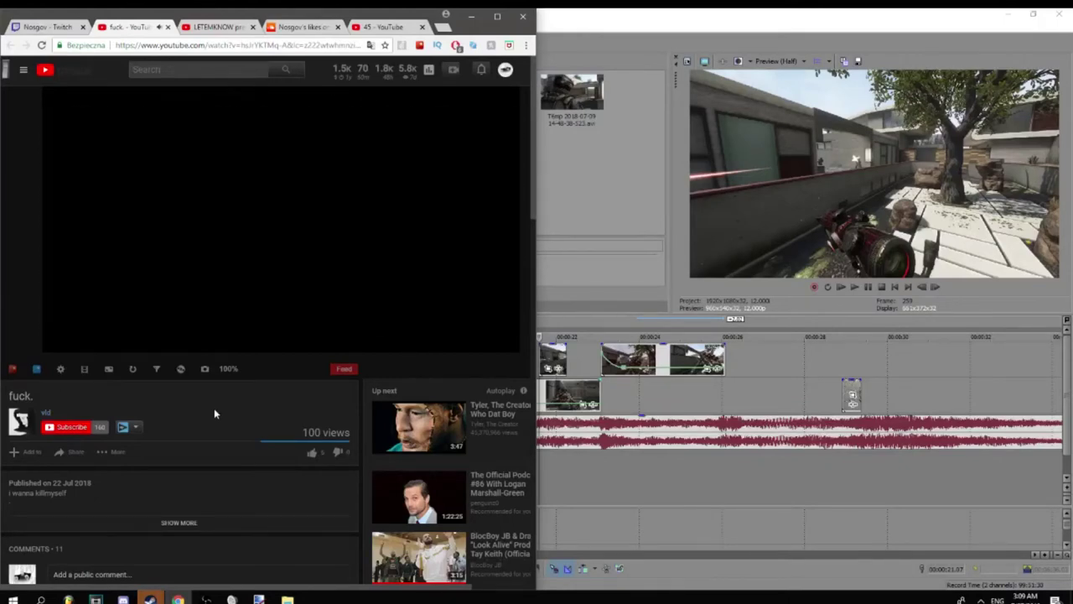
# In the browser, examine the reference YouTube edit by playing, pausing and seeking between about 0:08 and the end
pyautogui.moveTo(260, 273)
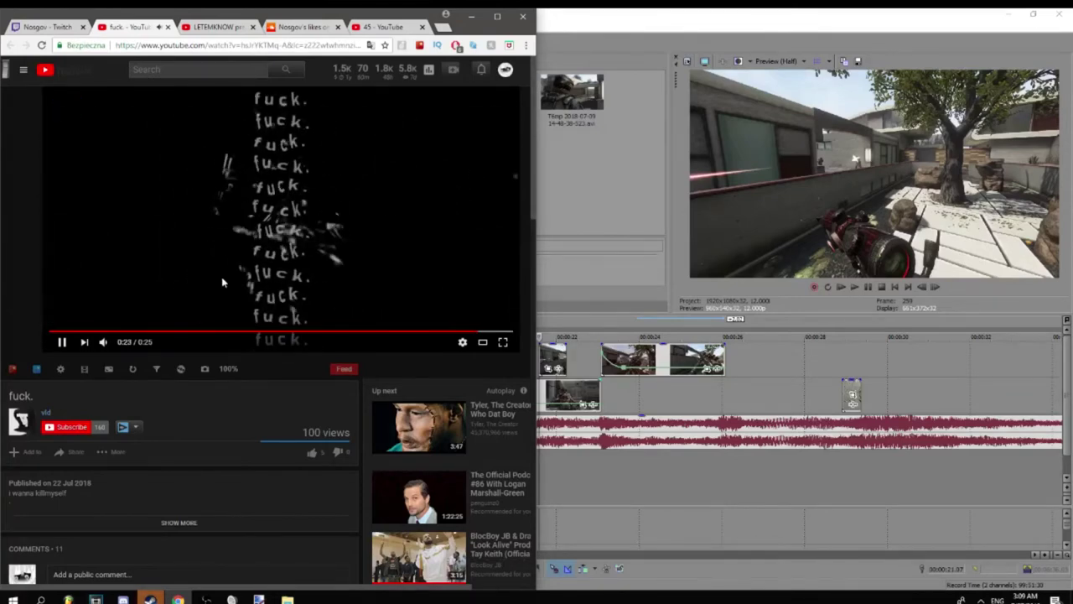
pyautogui.click(188, 331)
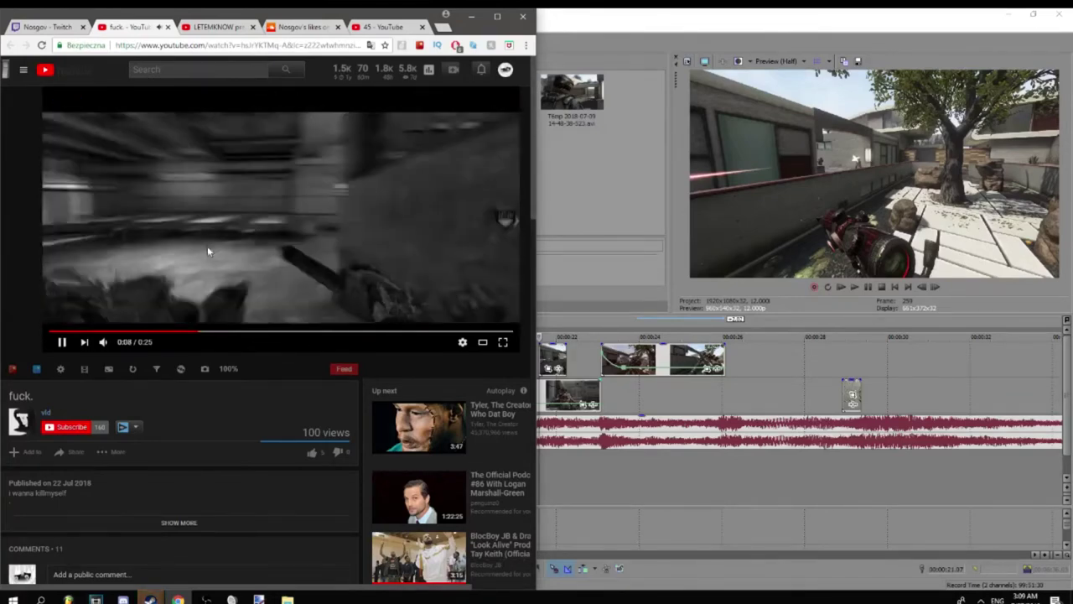
pyautogui.moveTo(297, 332); pyautogui.dragTo(359, 333)
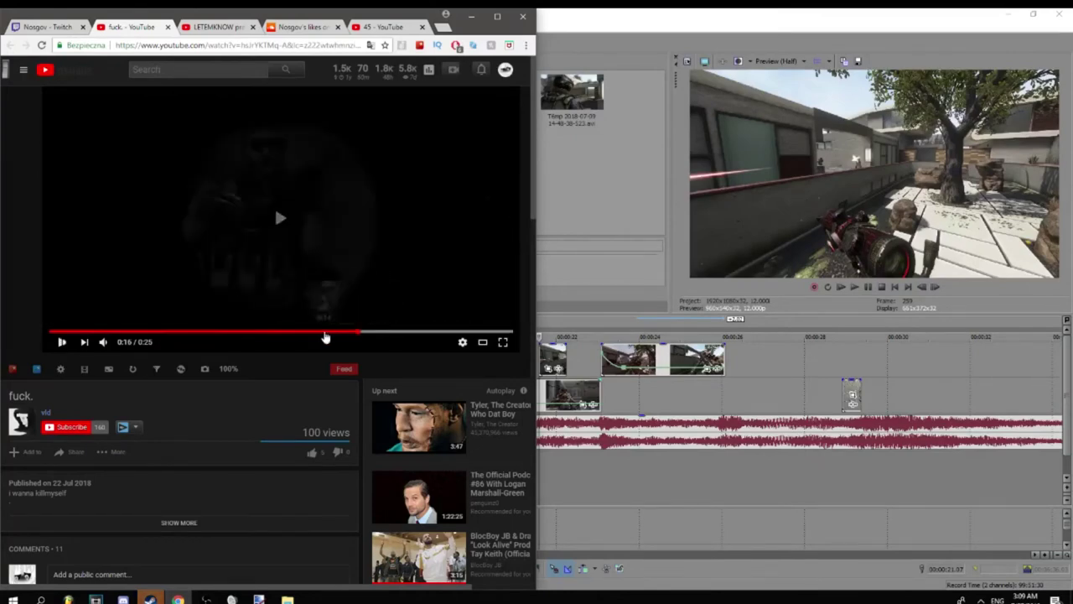
pyautogui.click(253, 228)
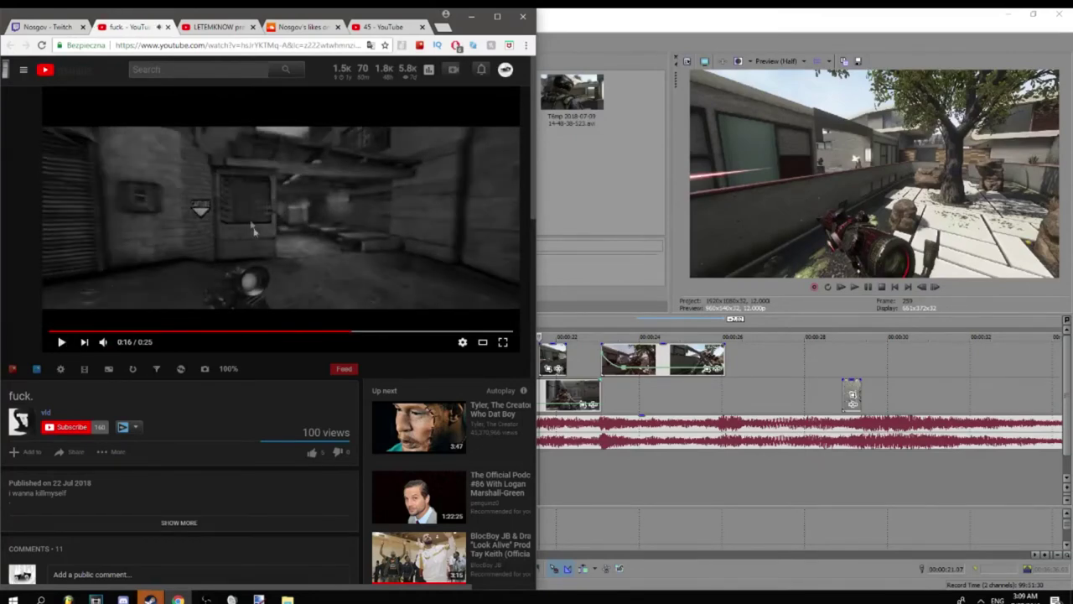
pyautogui.click(336, 330)
pyautogui.press('space')
pyautogui.click(429, 332)
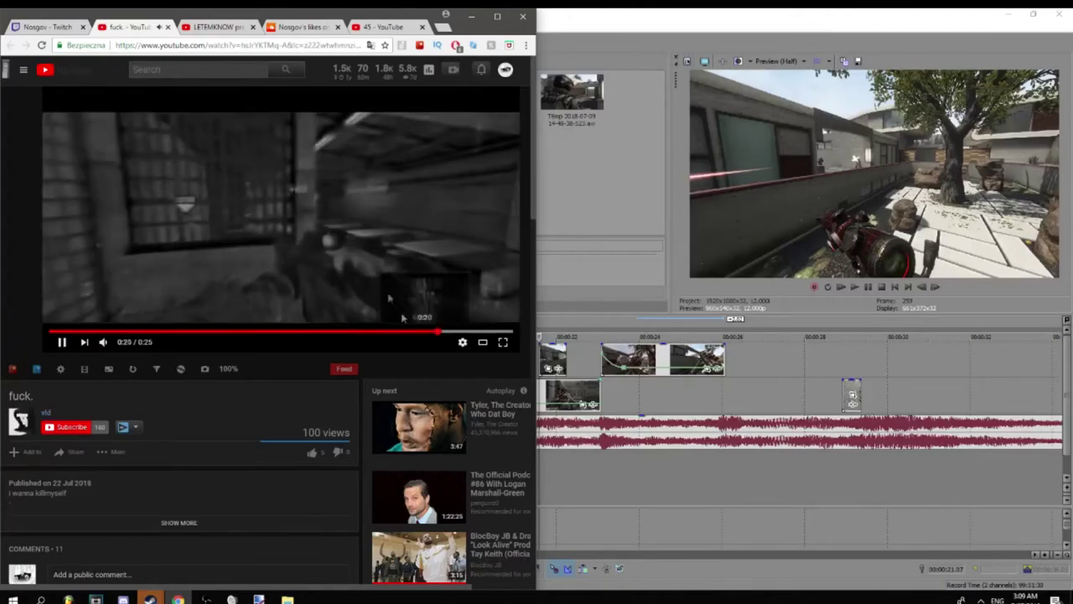
pyautogui.press('space')
pyautogui.moveTo(447, 331); pyautogui.dragTo(399, 334)
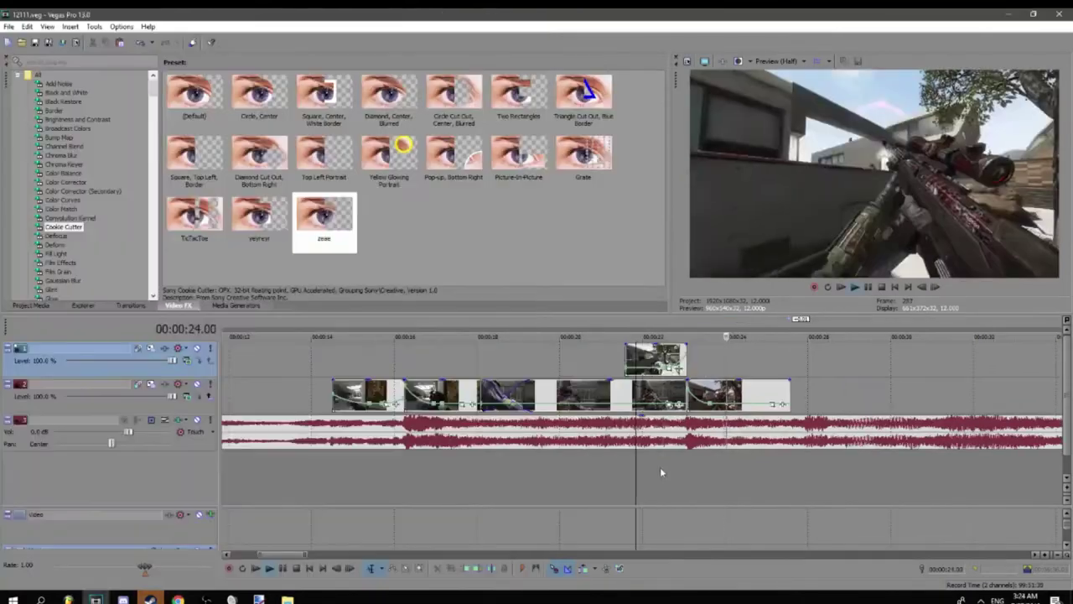
# In Vegas Pro, play the sequence from around 00:00:22 and look through the recorded clips in the very epic folder
pyautogui.click(661, 468)
pyautogui.click(670, 474)
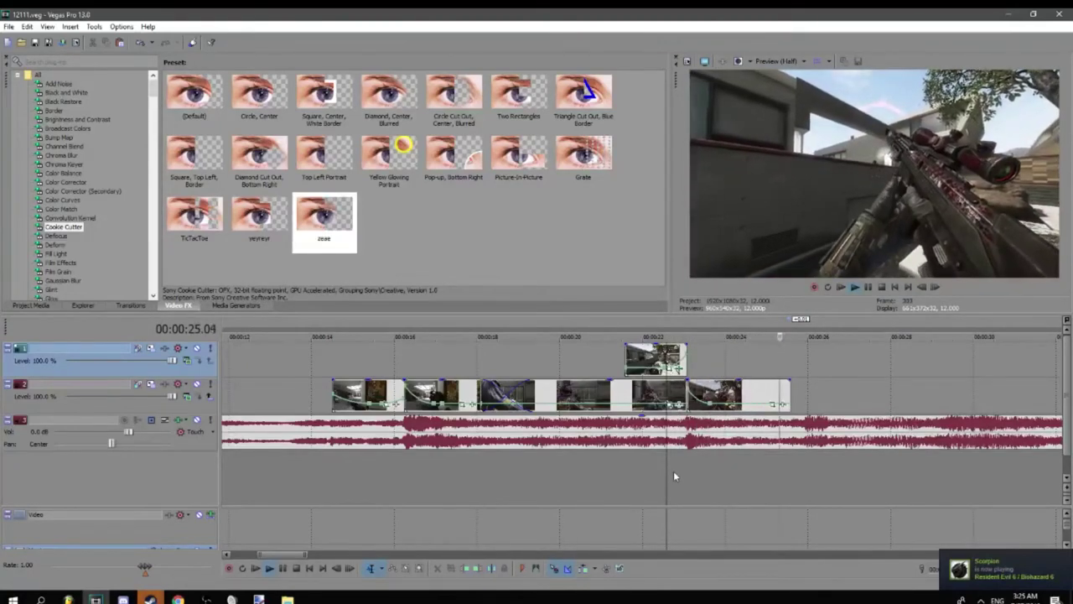
pyautogui.click(297, 599)
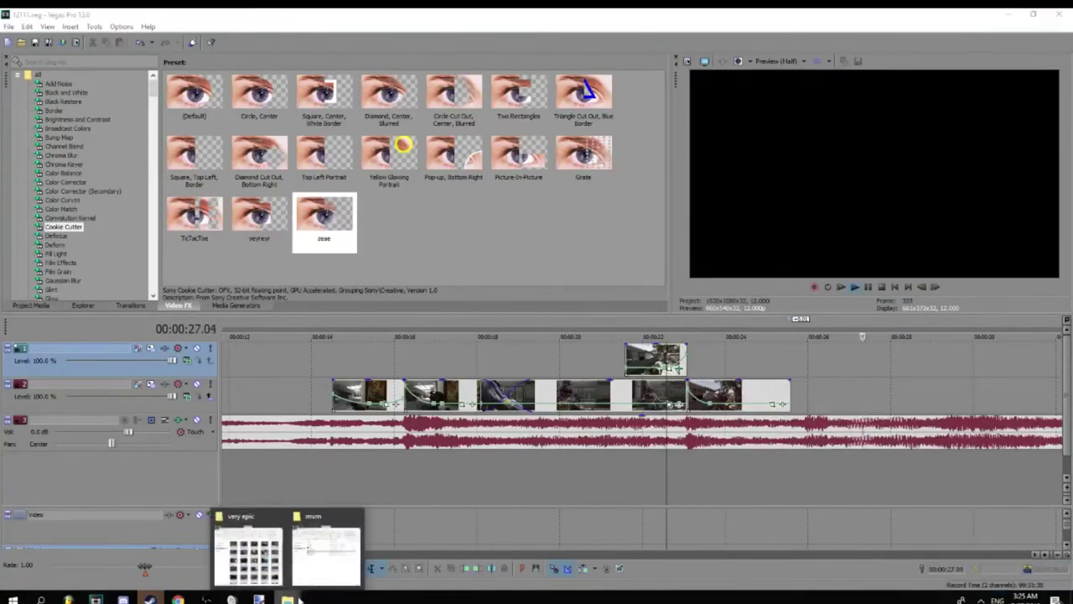
pyautogui.click(248, 552)
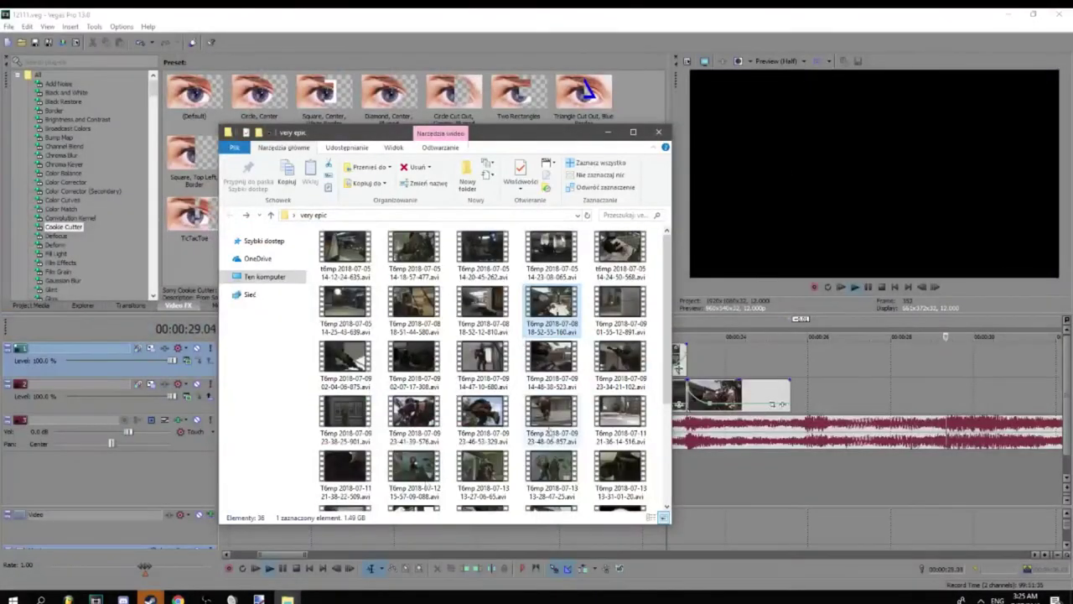
pyautogui.click(270, 568)
# Close the mvm folder window, bring up the very epic folder, and pause the timeline playback
pyautogui.click(288, 599)
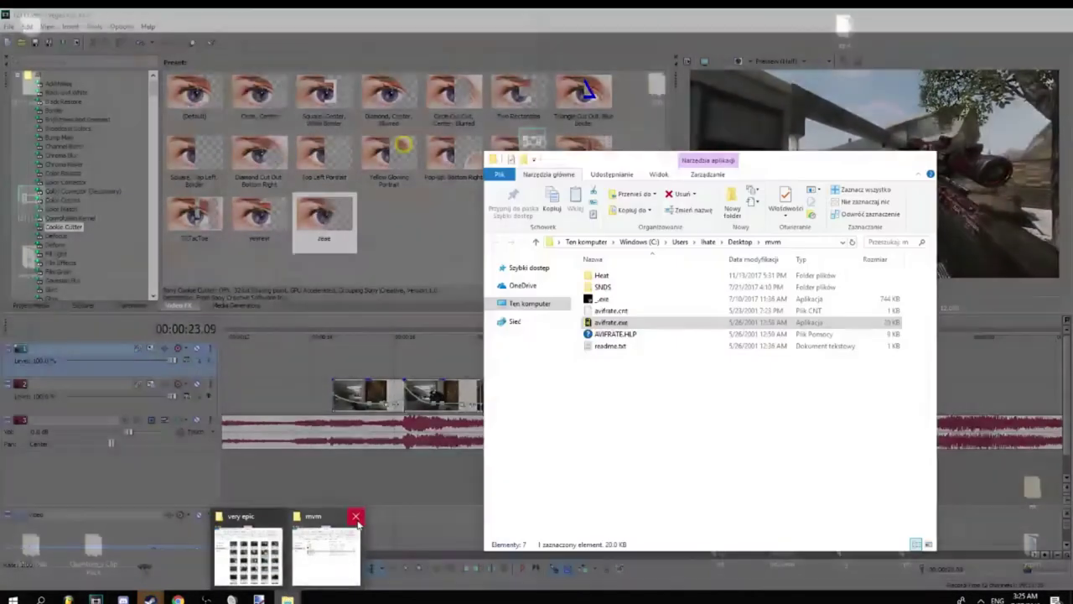
pyautogui.click(356, 518)
pyautogui.click(247, 552)
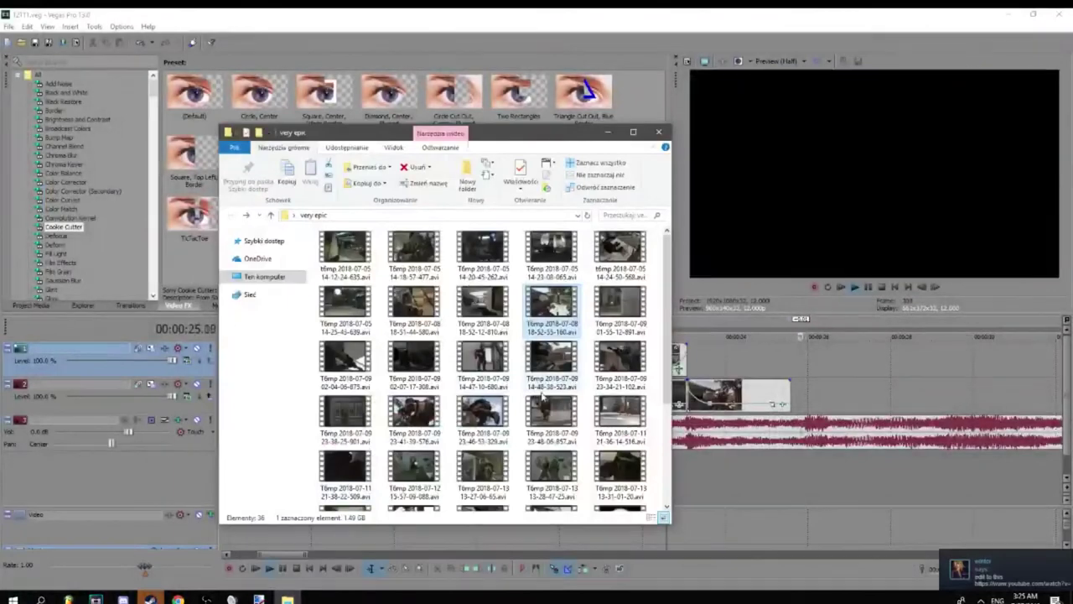
pyautogui.click(283, 568)
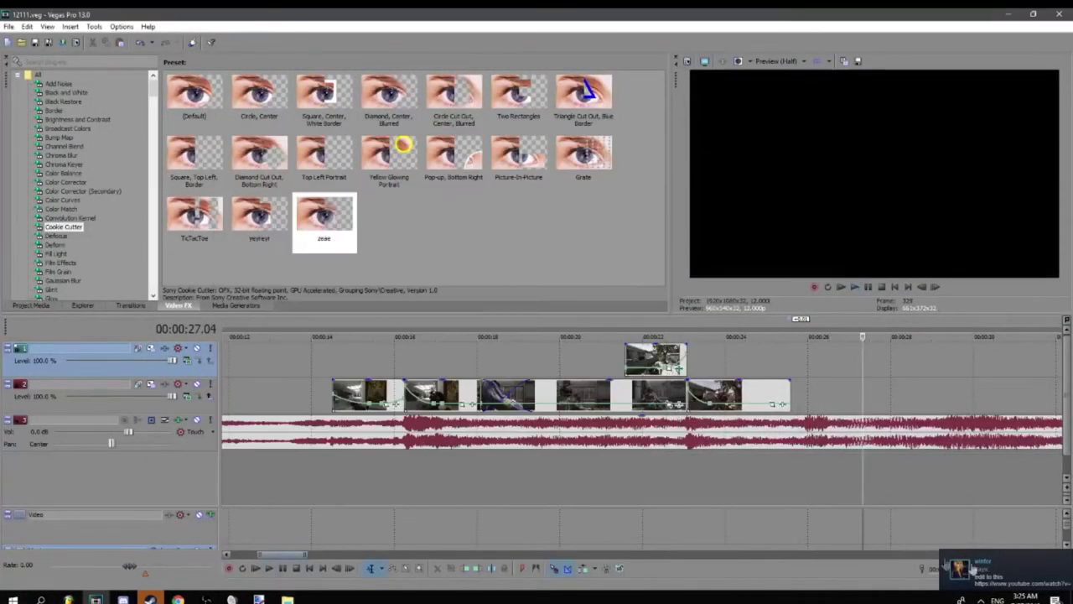
# Check the Steam chat notification and windows, and place the Vegas Pro timeline cursor at 00:00:22.01
pyautogui.click(973, 569)
pyautogui.click(508, 12)
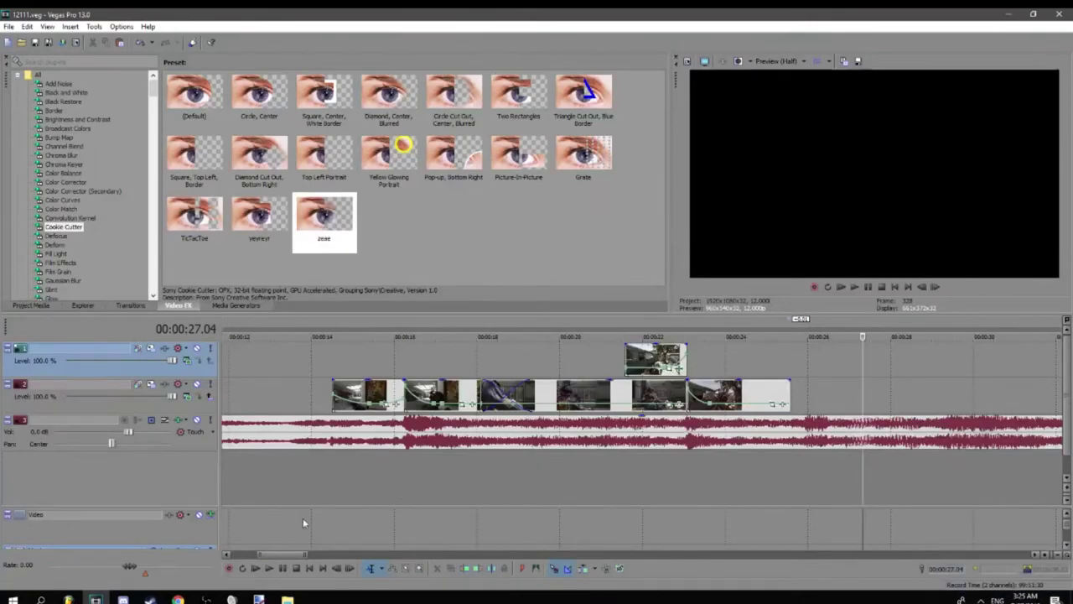
pyautogui.click(645, 460)
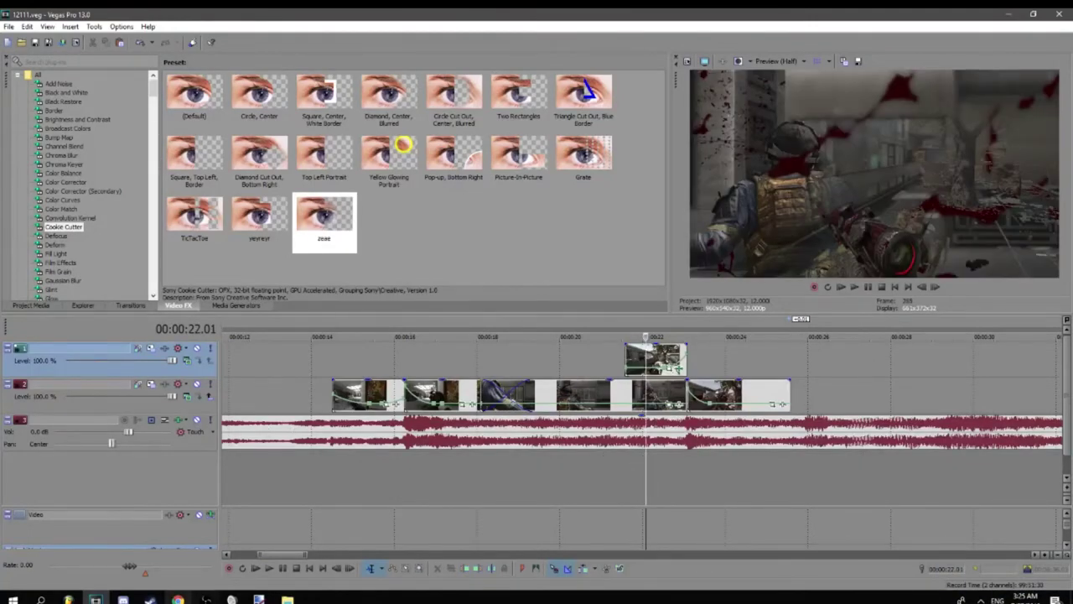
pyautogui.moveTo(150, 599)
pyautogui.moveTo(225, 570)
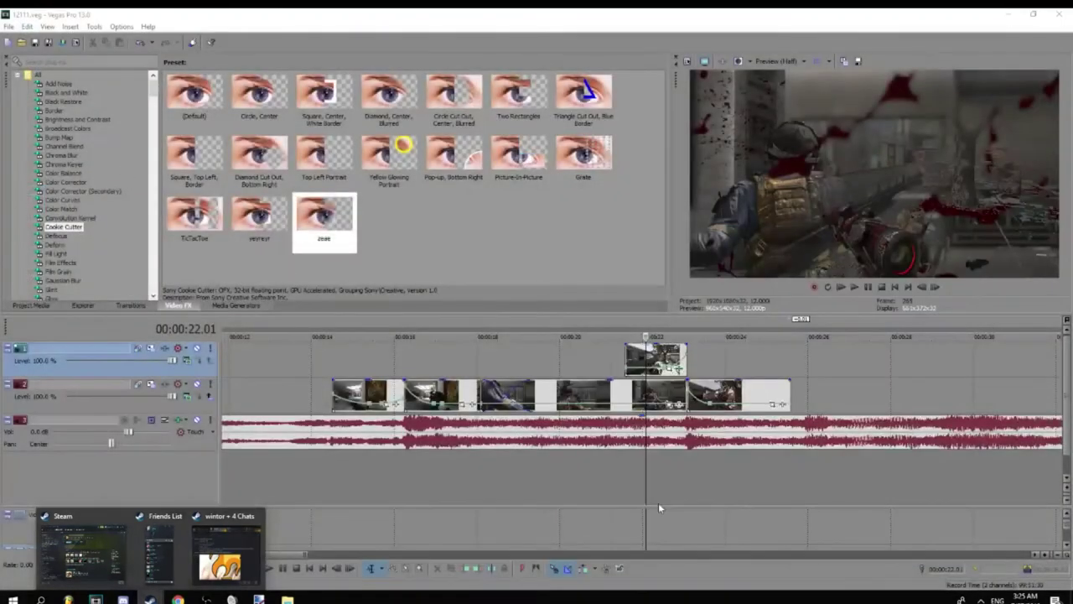
pyautogui.click(179, 598)
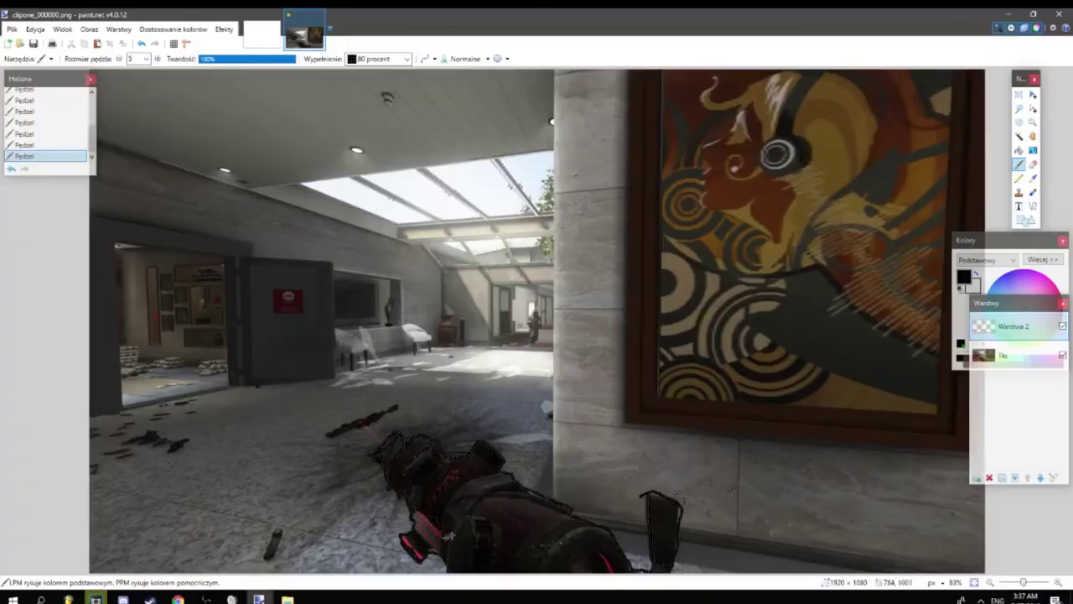
# In paint.net, hide and reshow the Tło layer to check the outlines, and trace the scope's rim on layer Warstwa 2
pyautogui.click(1062, 356)
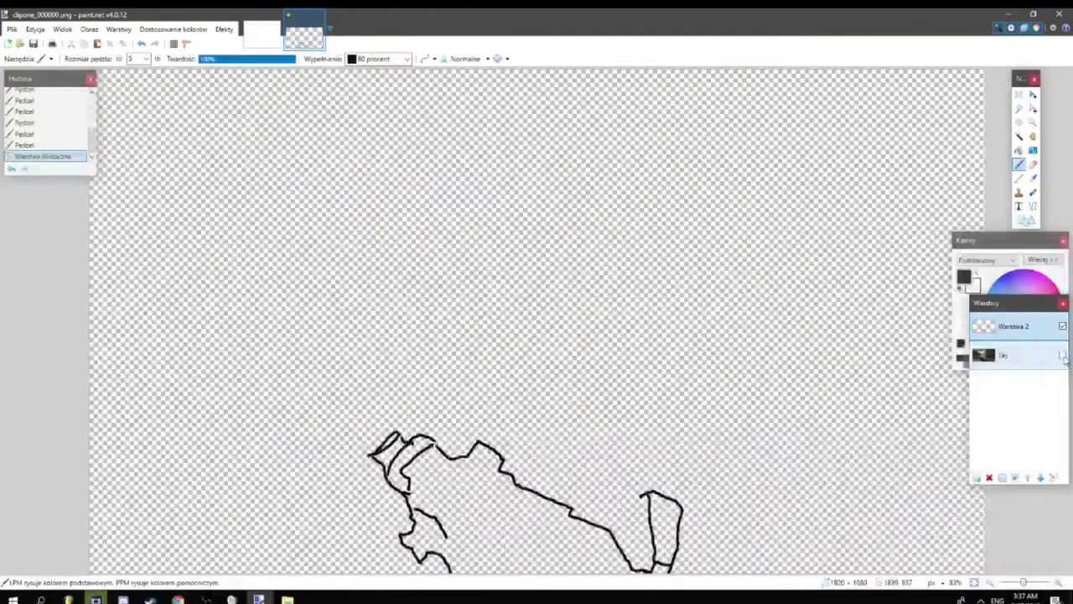
pyautogui.click(1062, 355)
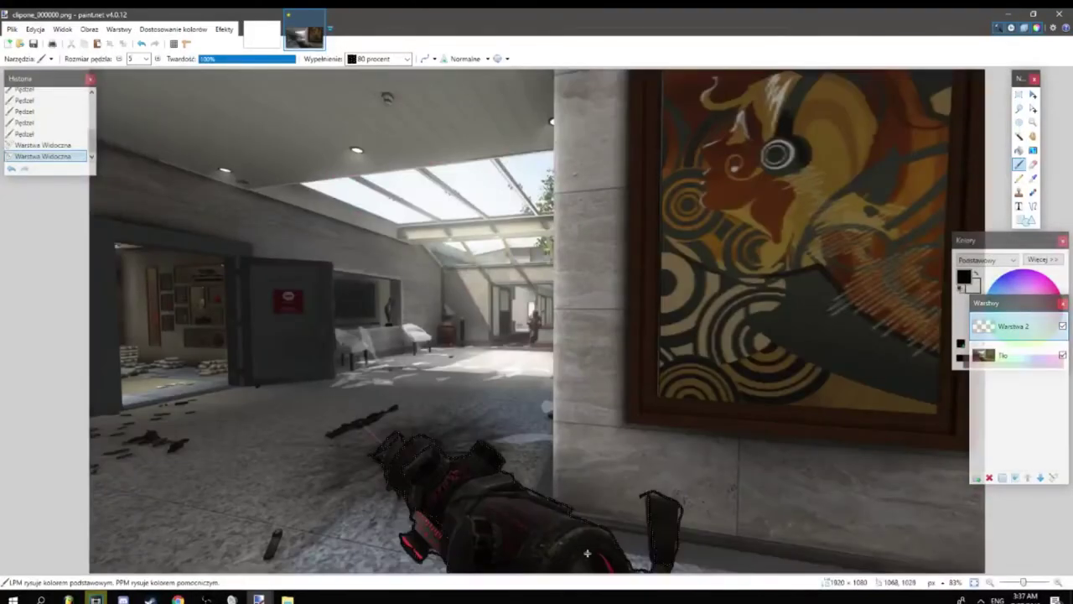
pyautogui.moveTo(581, 556)
pyautogui.mouseDown()
pyautogui.moveTo(587, 541)
pyautogui.moveTo(560, 547)
pyautogui.moveTo(567, 525)
pyautogui.mouseUp()
# Check the Twitch stream chat in the browser, and continue tracing the weapon's inner details on layer Warstwa 2 in paint.net
pyautogui.click(178, 599)
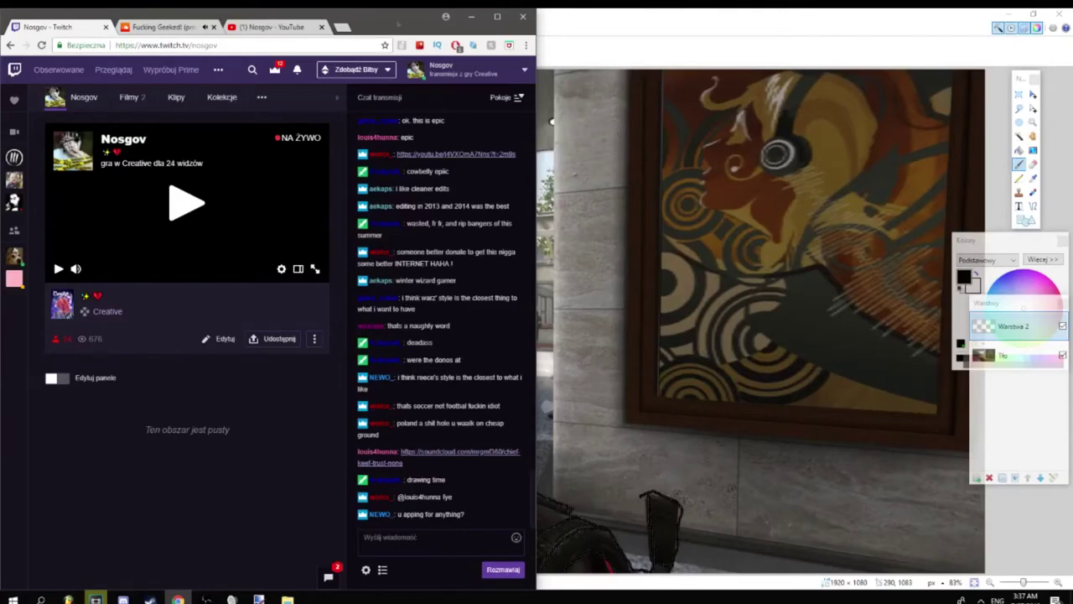
pyautogui.click(545, 23)
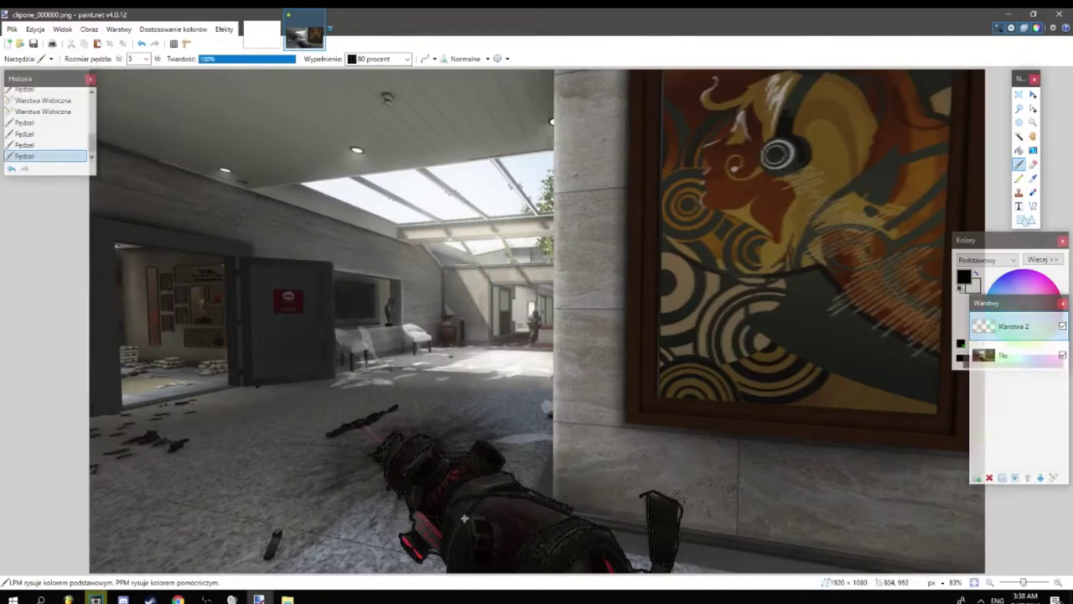
pyautogui.click(445, 570)
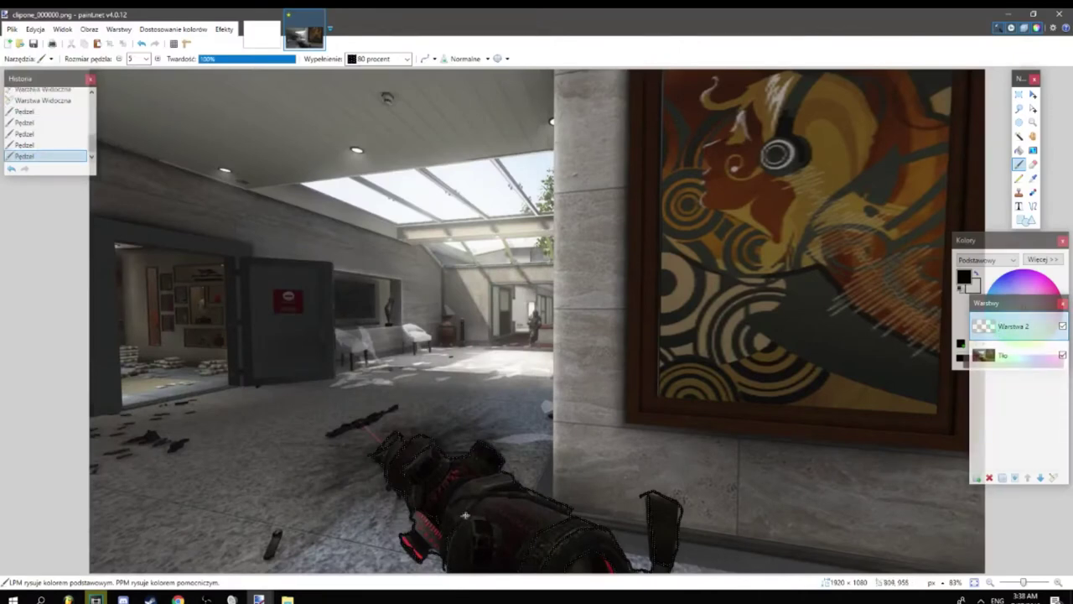
pyautogui.click(472, 546)
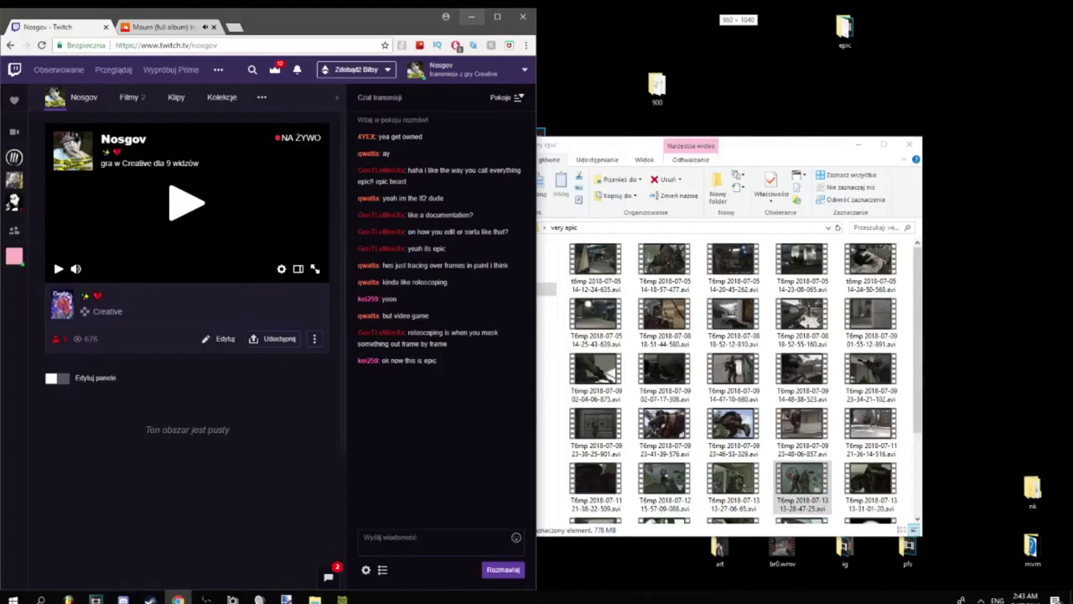
# Open YouTube in a new browser tab, check the Twitch stream chat, and return to the YouTube tab
pyautogui.click(237, 28)
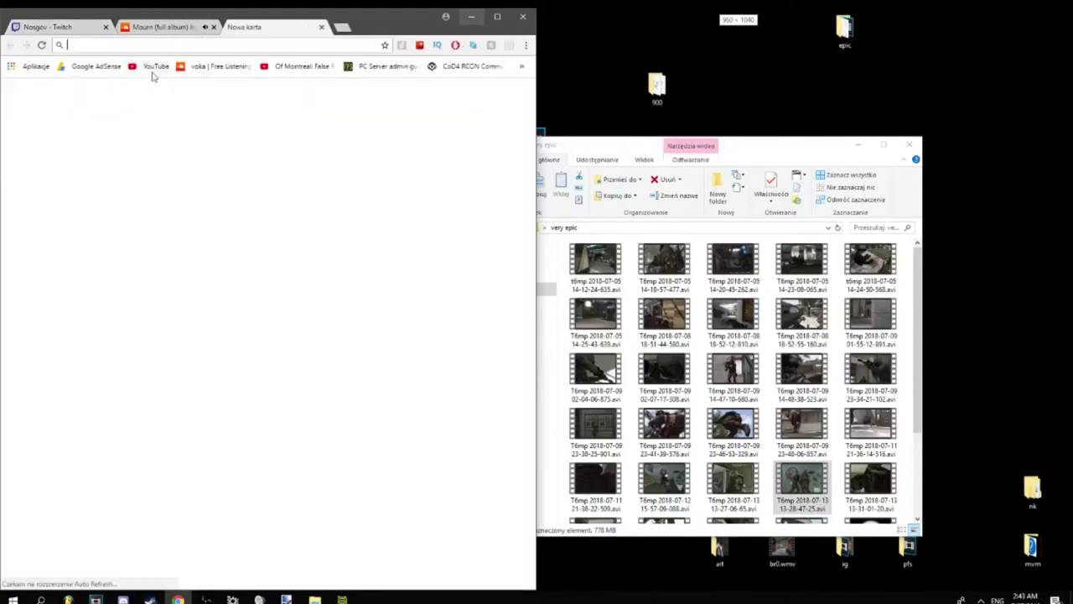
pyautogui.click(154, 66)
pyautogui.click(45, 28)
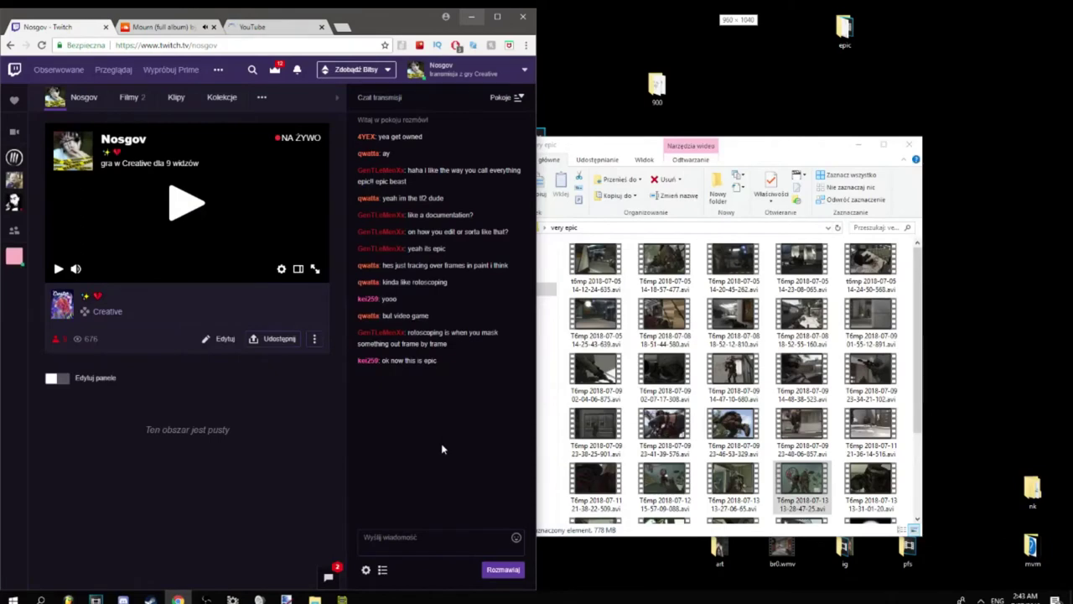
pyautogui.click(264, 32)
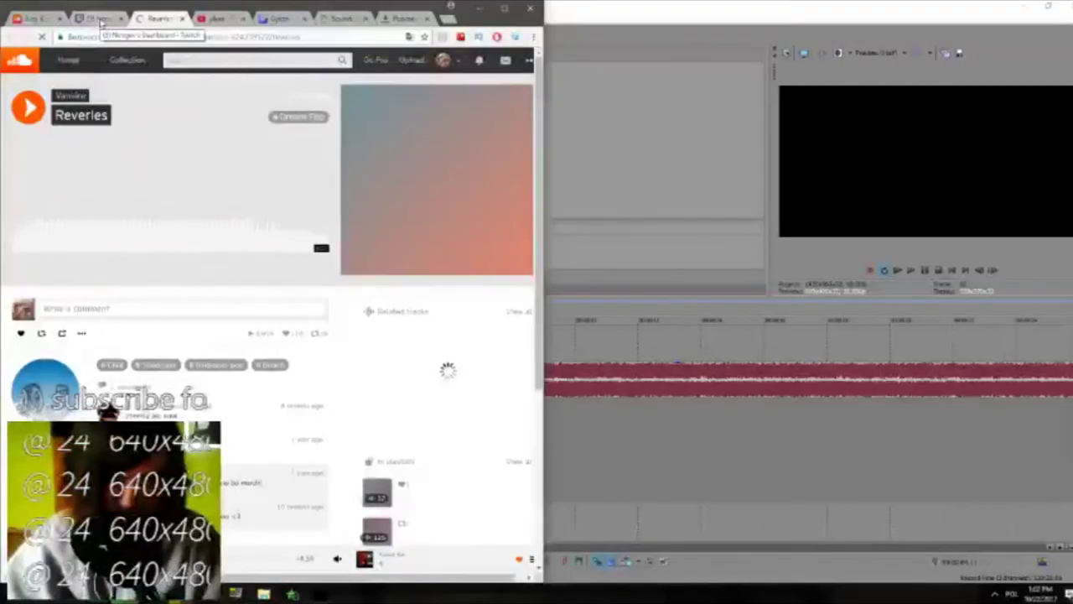
# Check the Twitch stream chat, and sample the Vansire track Reveries from its start on SoundCloud
pyautogui.click(94, 20)
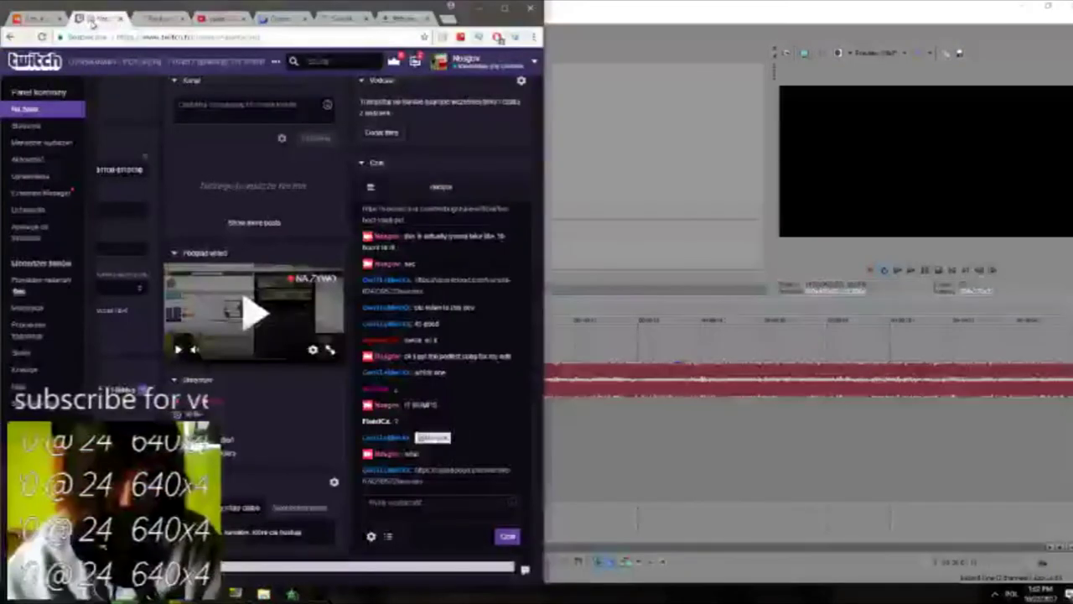
pyautogui.click(165, 16)
pyautogui.click(27, 237)
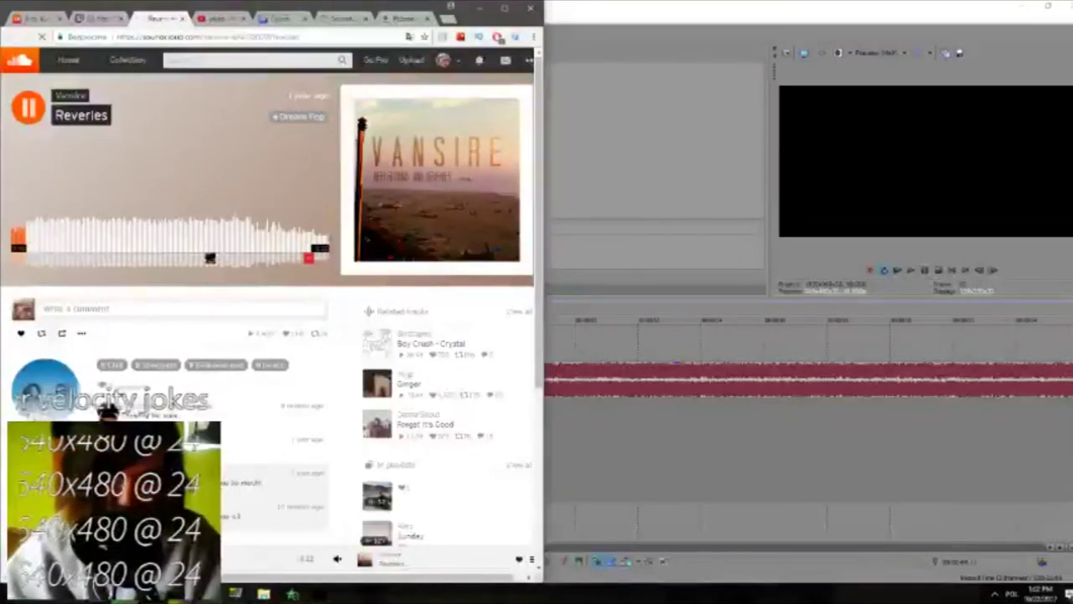
pyautogui.click(28, 107)
# Send "cool" in the Twitch stream chat, and begin another message with "i need t"
pyautogui.click(98, 18)
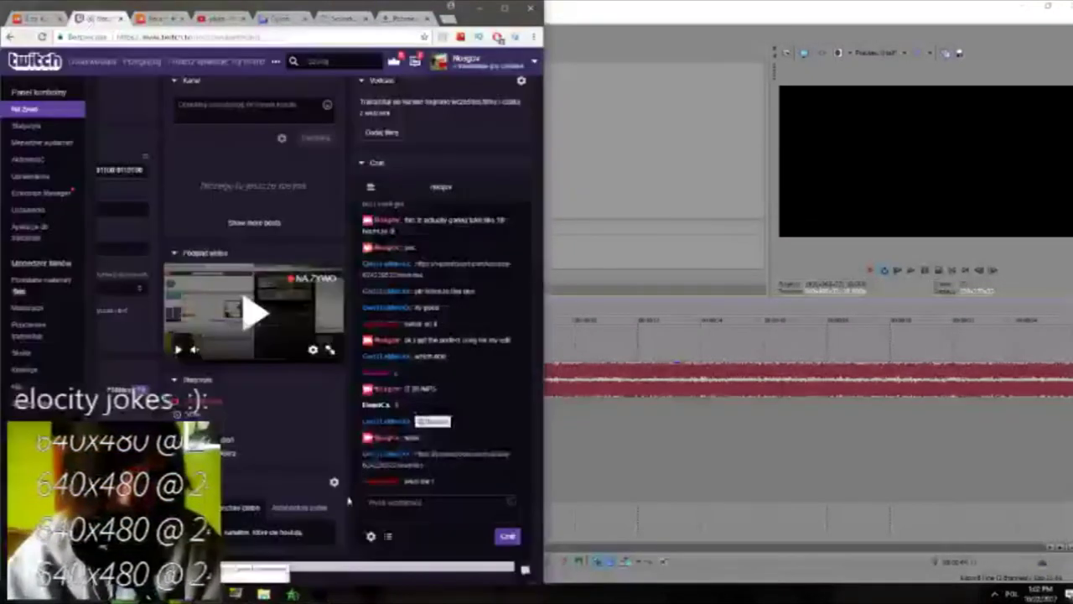
pyautogui.write('cool')
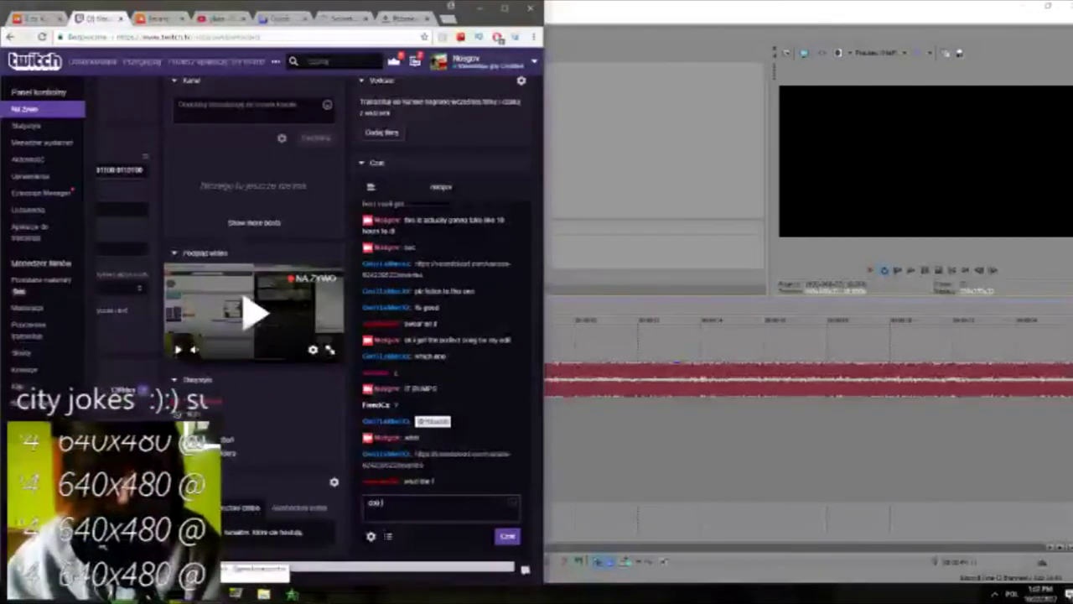
pyautogui.press('Return')
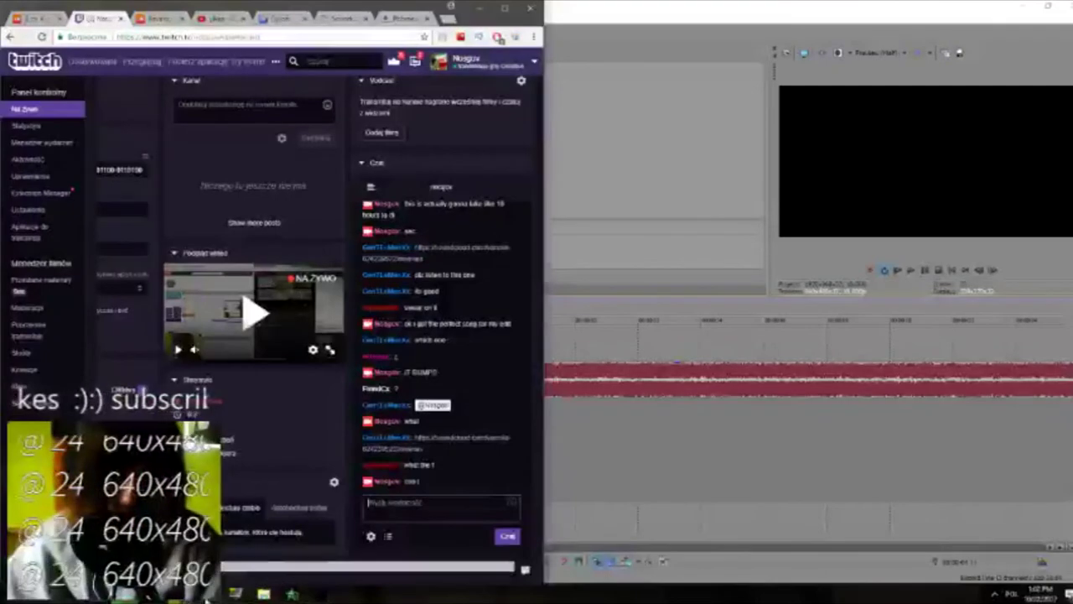
pyautogui.moveTo(207, 599)
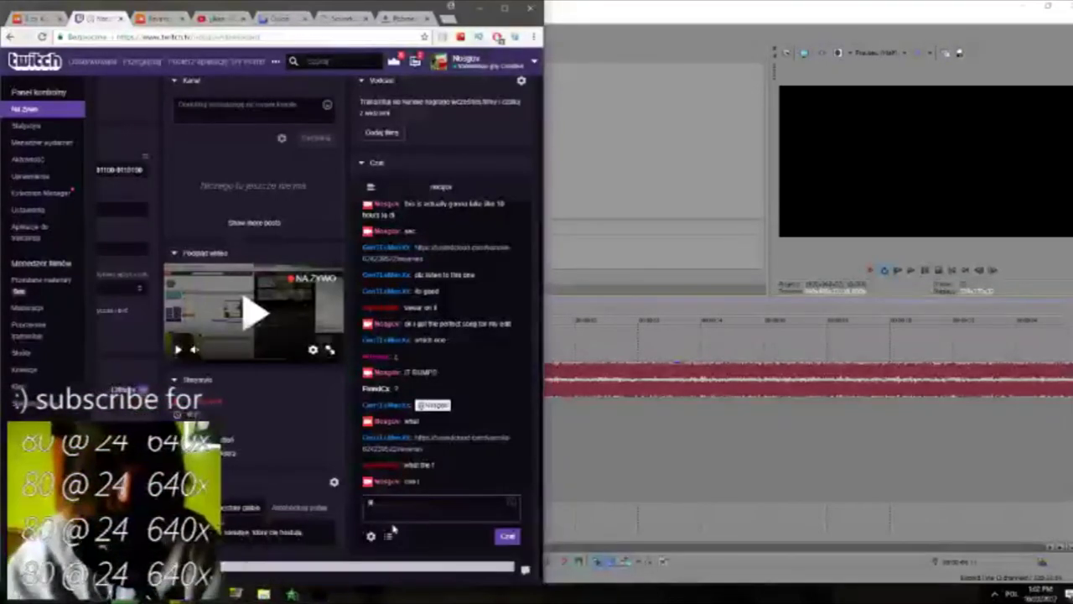
pyautogui.write('i need t')
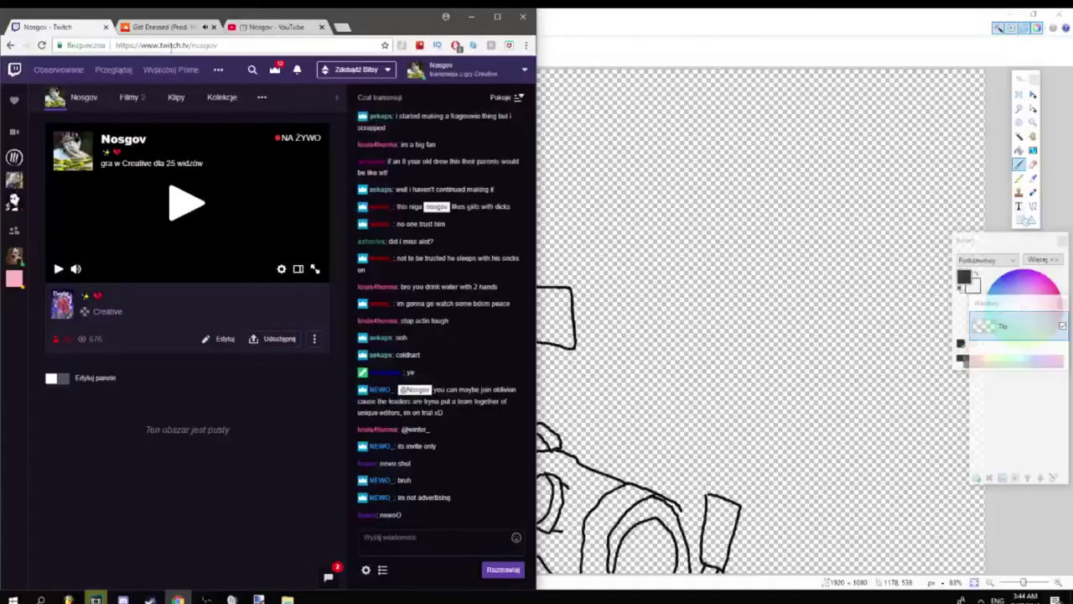
# Browse the liked tracks list on SoundCloud, and return to the Twitch stream chat
pyautogui.click(176, 29)
pyautogui.scroll(-2, 196, 257)
pyautogui.scroll(-2, 195, 256)
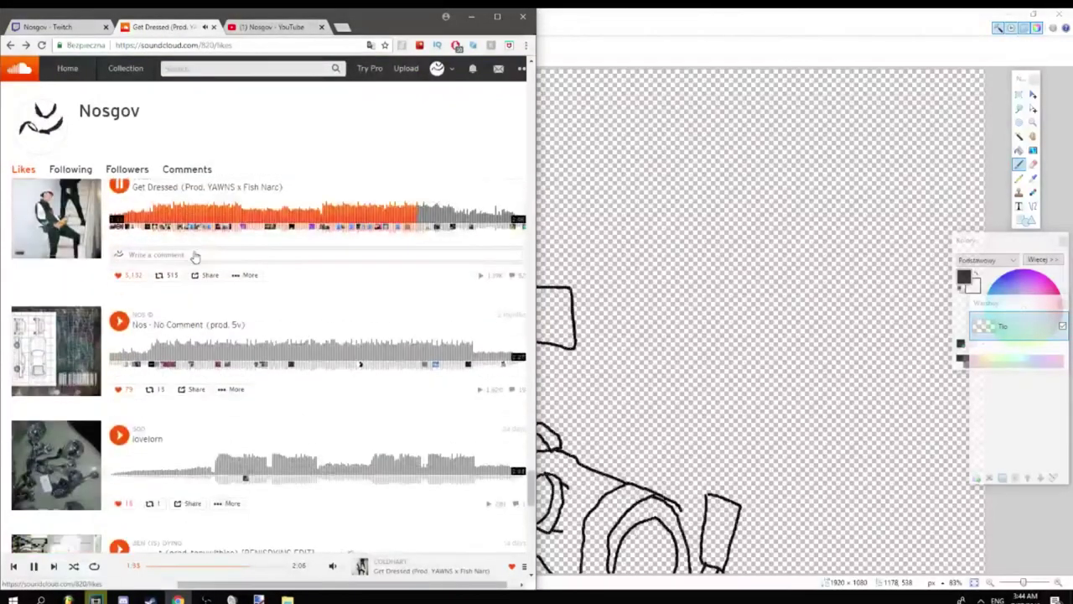
pyautogui.click(26, 31)
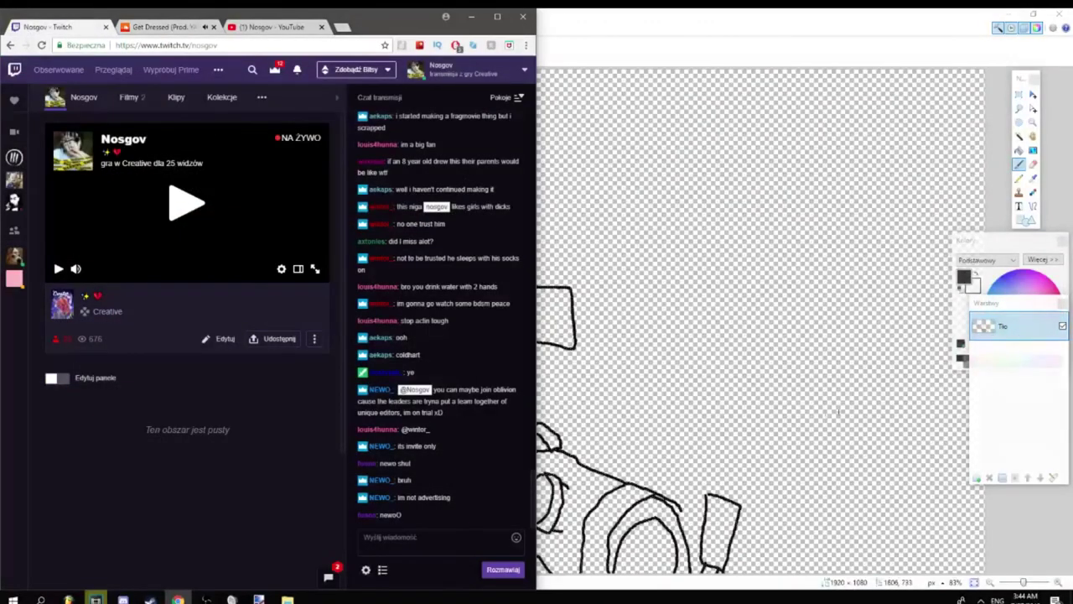
# Open frame clipone_000002.png from the folder "ok. this is epic" as a separate image in paint.net, and add a new layer above Tło
pyautogui.click(287, 599)
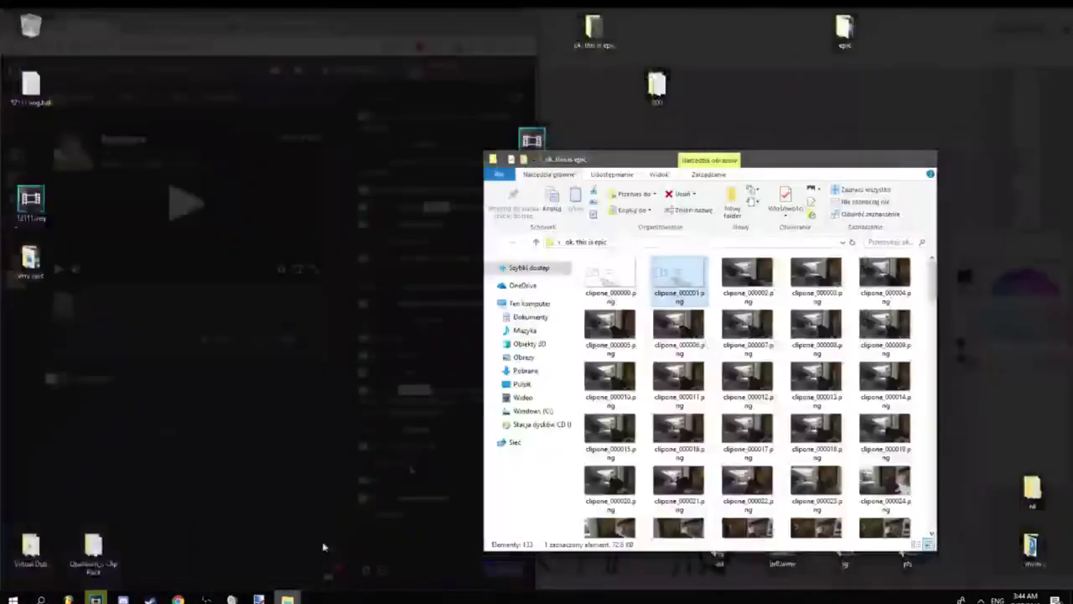
pyautogui.click(325, 550)
pyautogui.moveTo(687, 127); pyautogui.dragTo(689, 129)
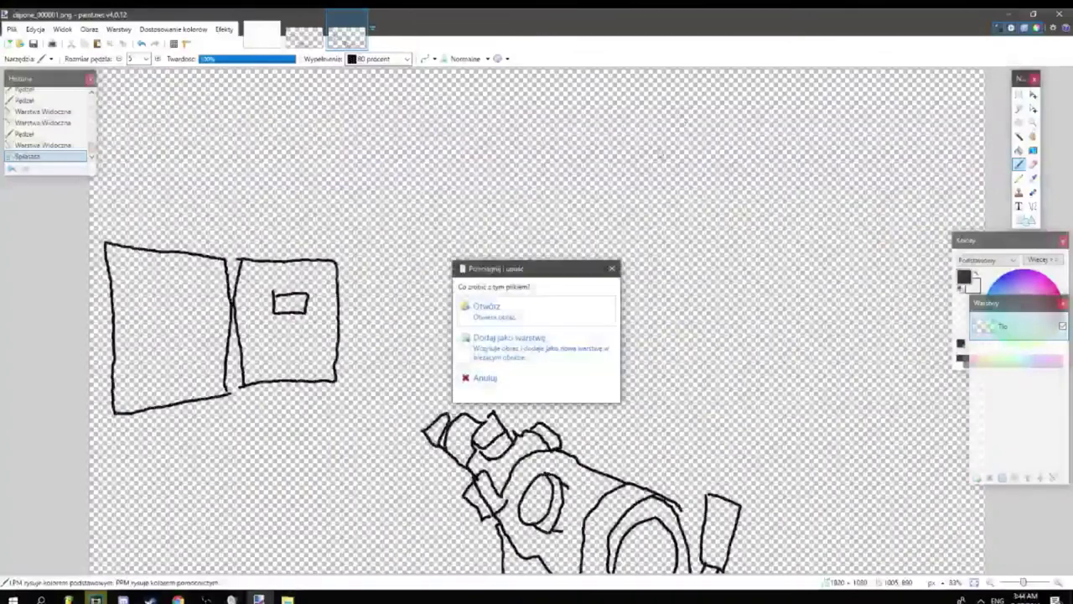
pyautogui.click(530, 311)
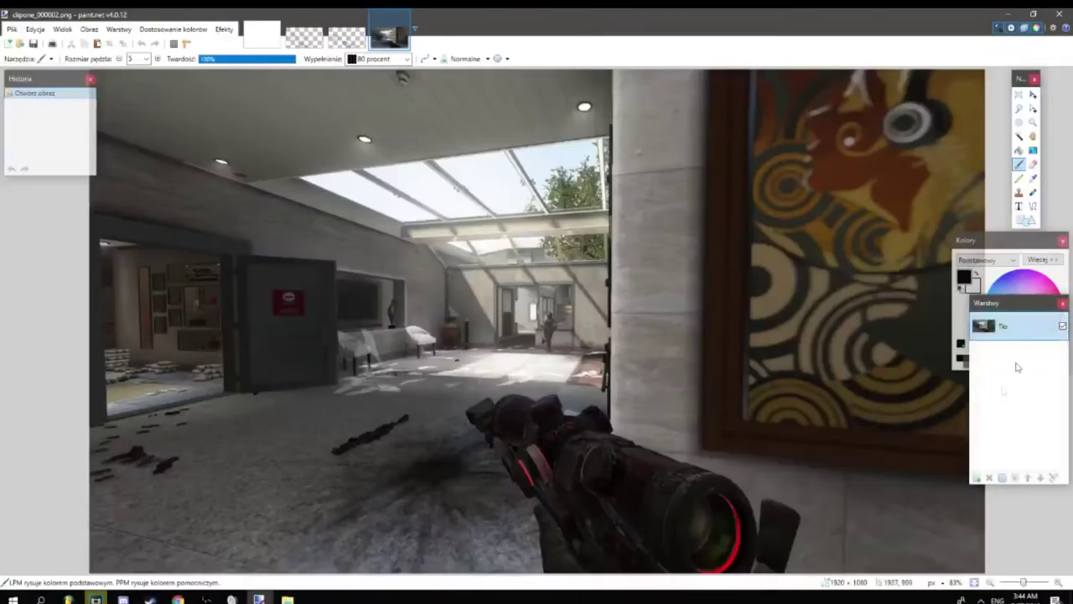
pyautogui.click(978, 477)
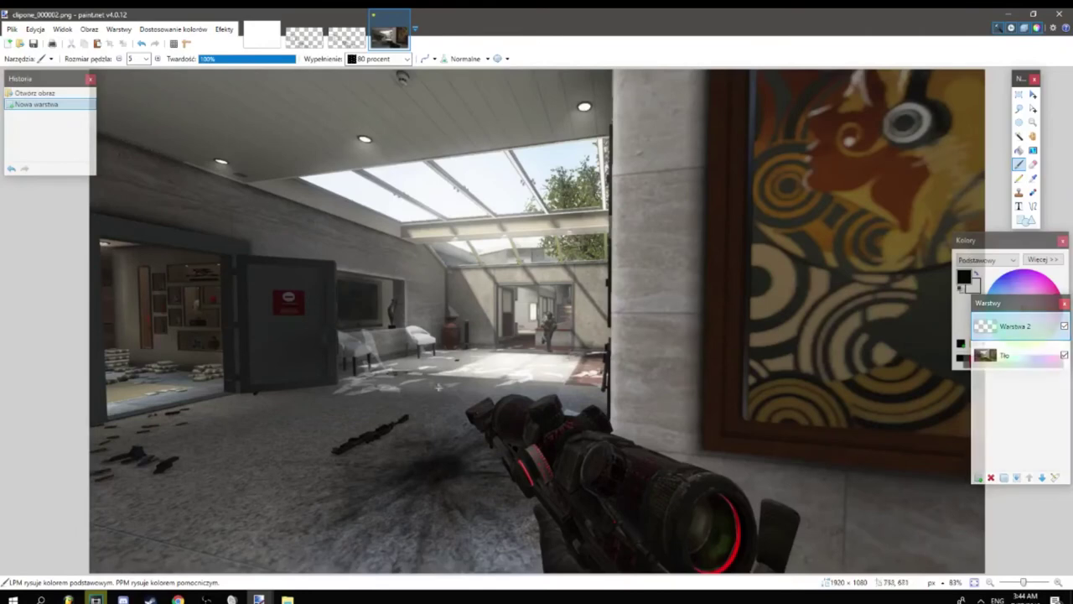
# Trace the outline of the weapon's front end and upper edge with the brush on layer Warstwa 2 of clipone_000002.png
pyautogui.click(480, 403)
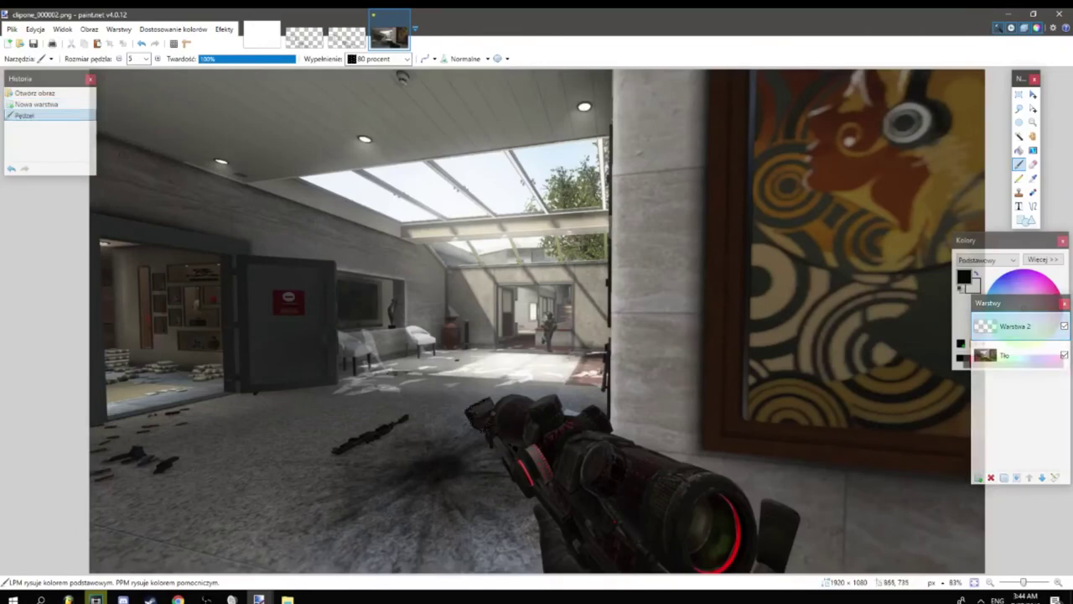
pyautogui.moveTo(488, 399); pyautogui.dragTo(492, 408)
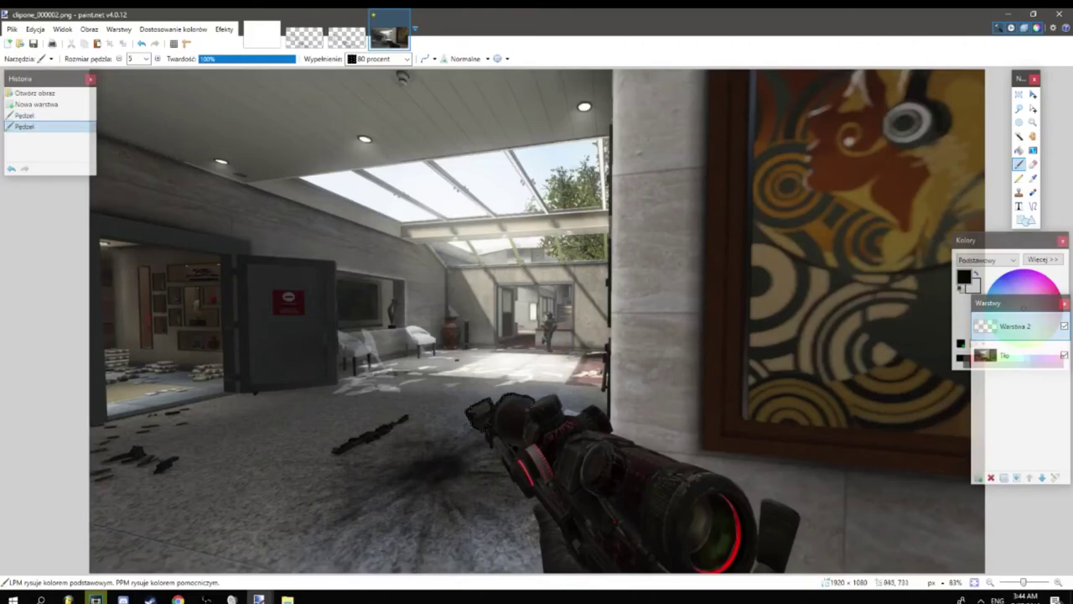
pyautogui.moveTo(519, 408); pyautogui.dragTo(536, 400)
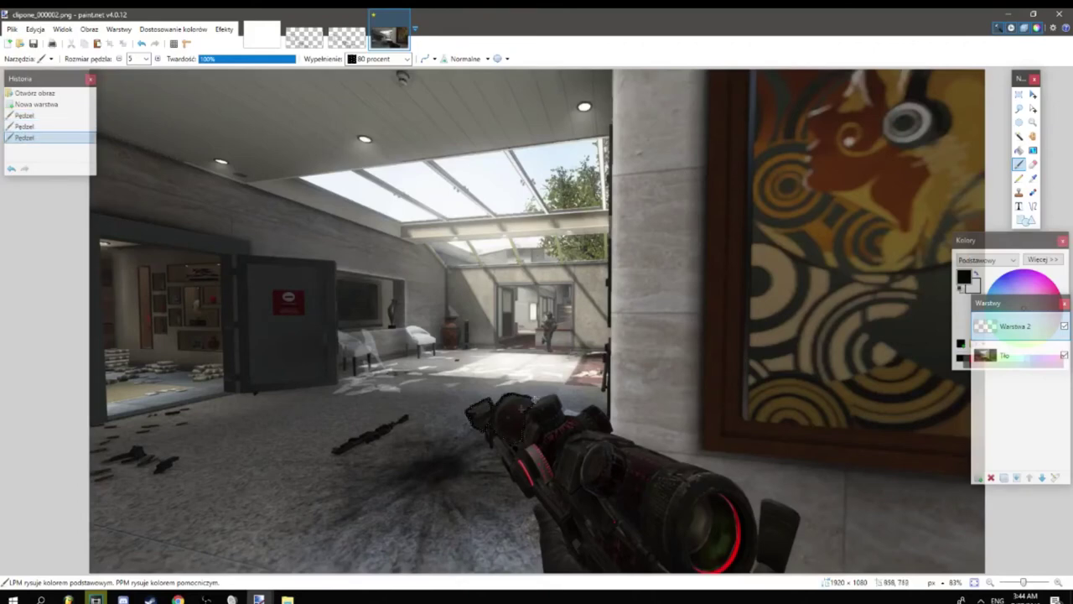
pyautogui.click(540, 401)
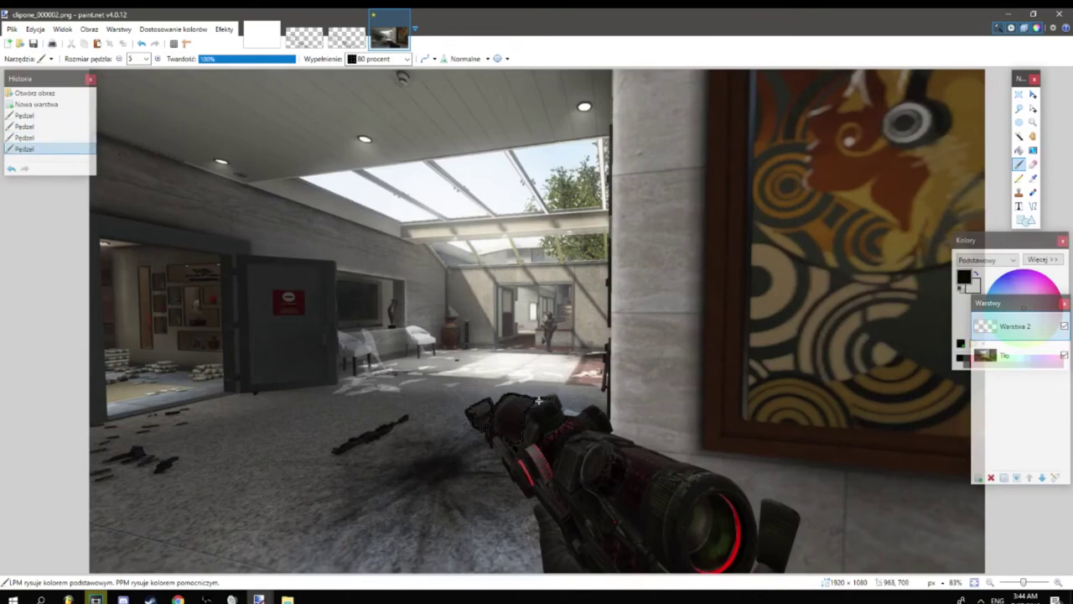
pyautogui.click(544, 401)
pyautogui.click(534, 408)
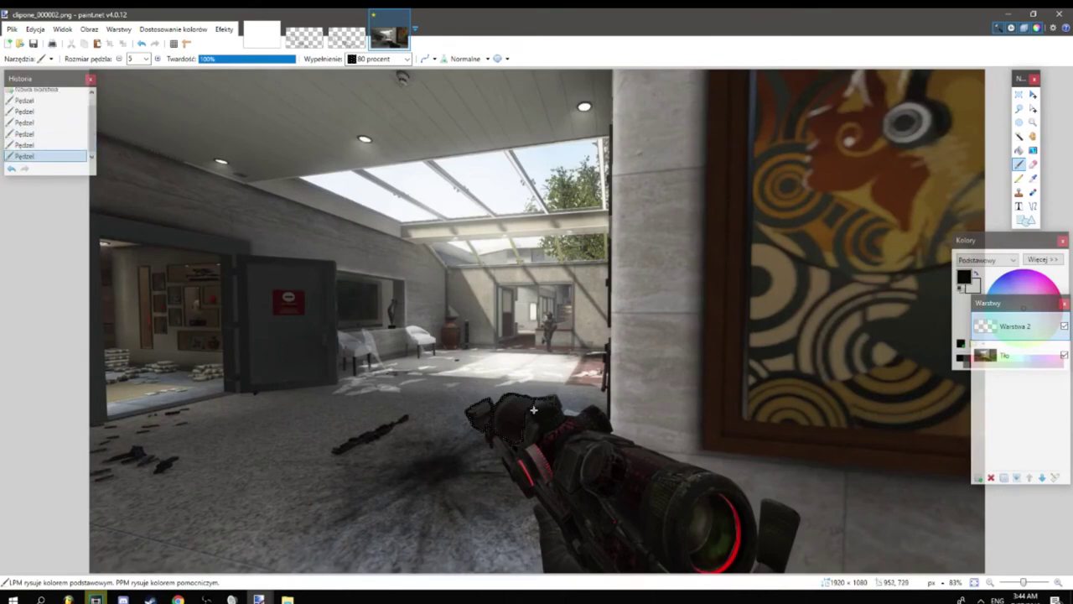
pyautogui.click(555, 407)
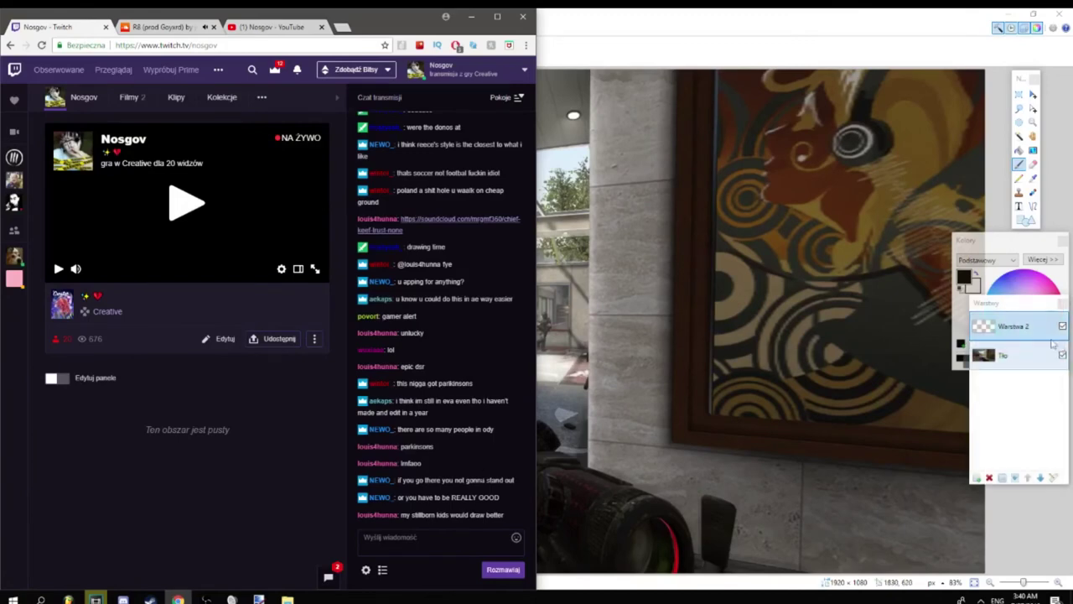
# On layer Warstwa 2 of clipone_000001.png, trace the scope's rim and the dark block beside it with the brush
pyautogui.click(587, 423)
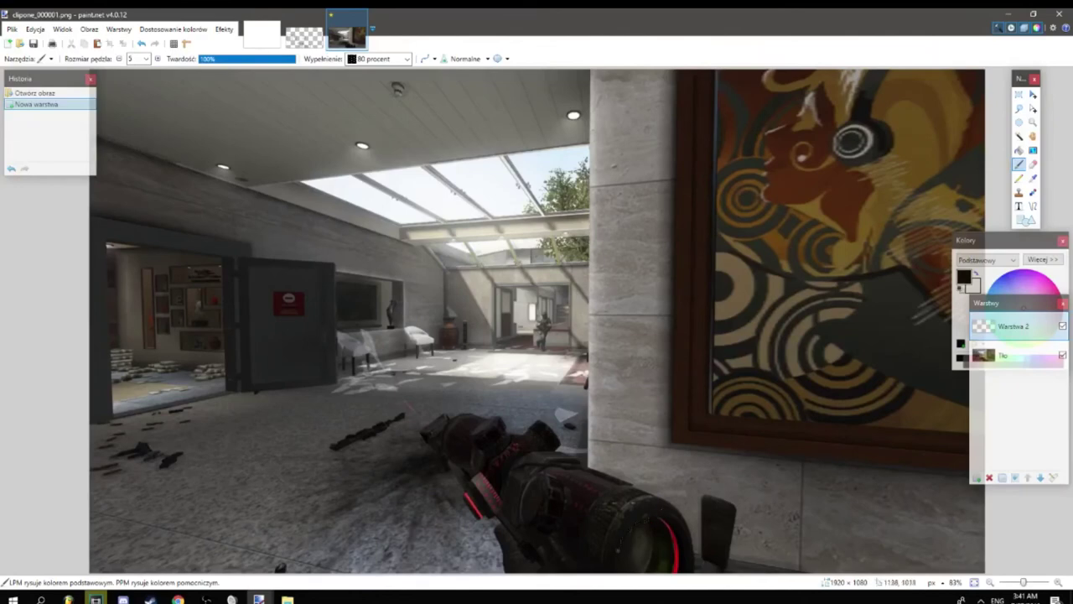
pyautogui.moveTo(620, 547)
pyautogui.mouseDown()
pyautogui.moveTo(668, 519)
pyautogui.moveTo(674, 572)
pyautogui.moveTo(665, 569)
pyautogui.mouseUp()
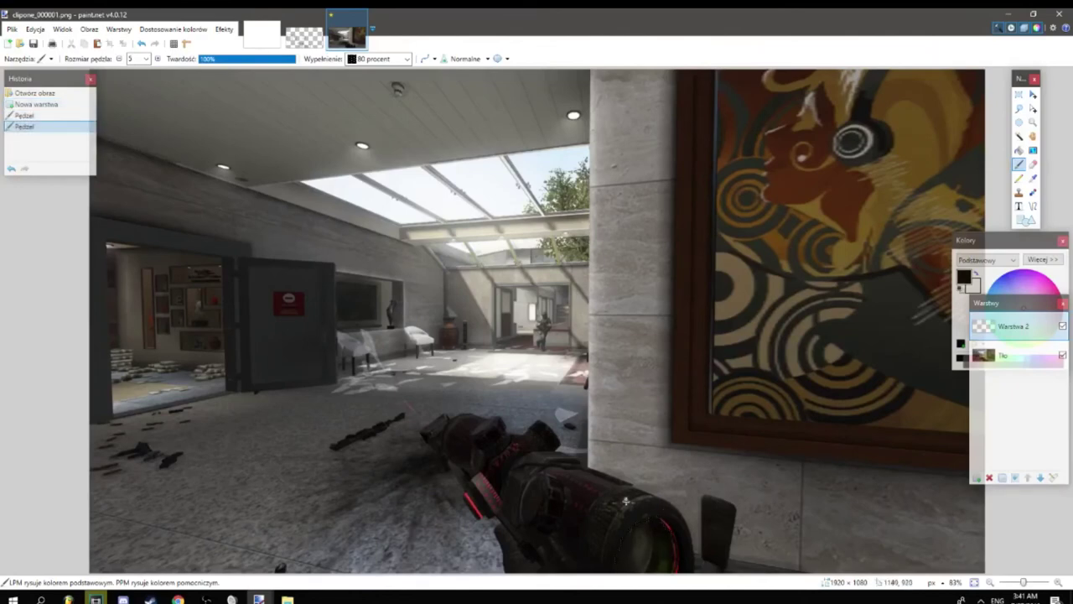
pyautogui.click(621, 520)
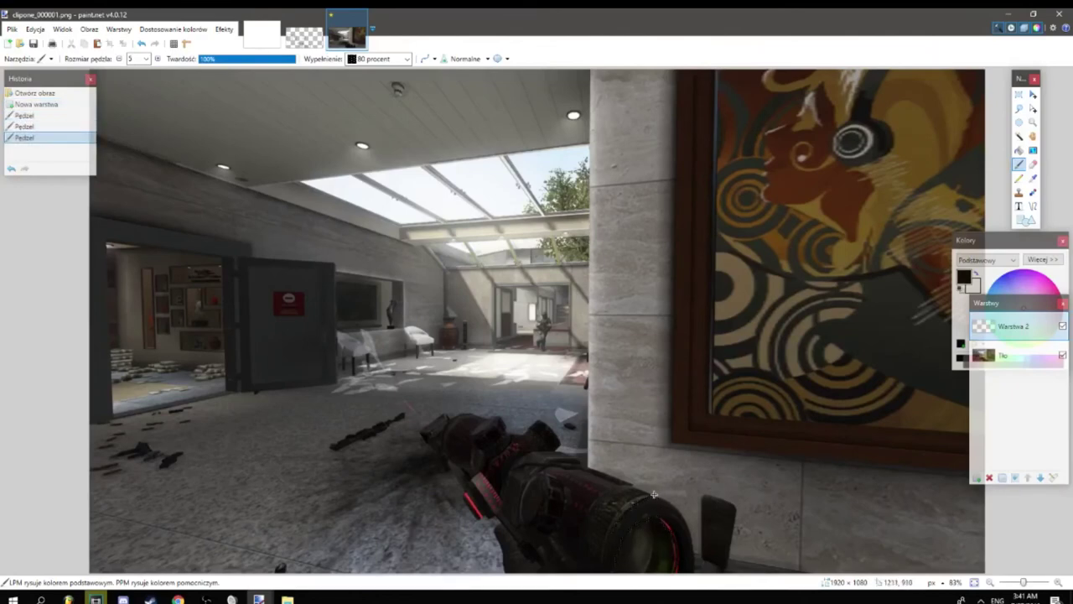
pyautogui.click(672, 546)
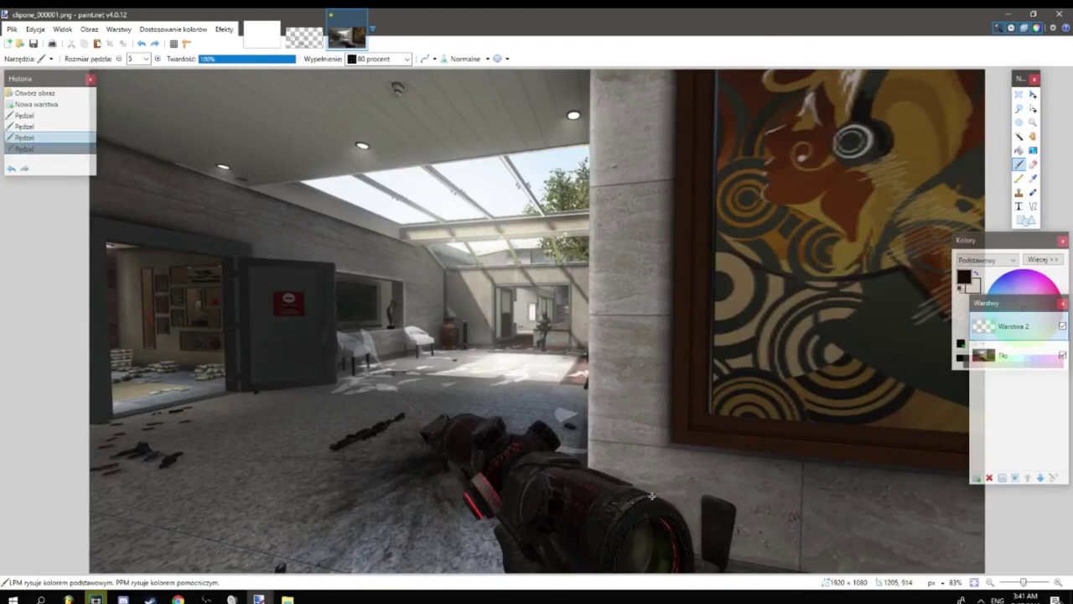
pyautogui.hotkey('ctrl', 'y')
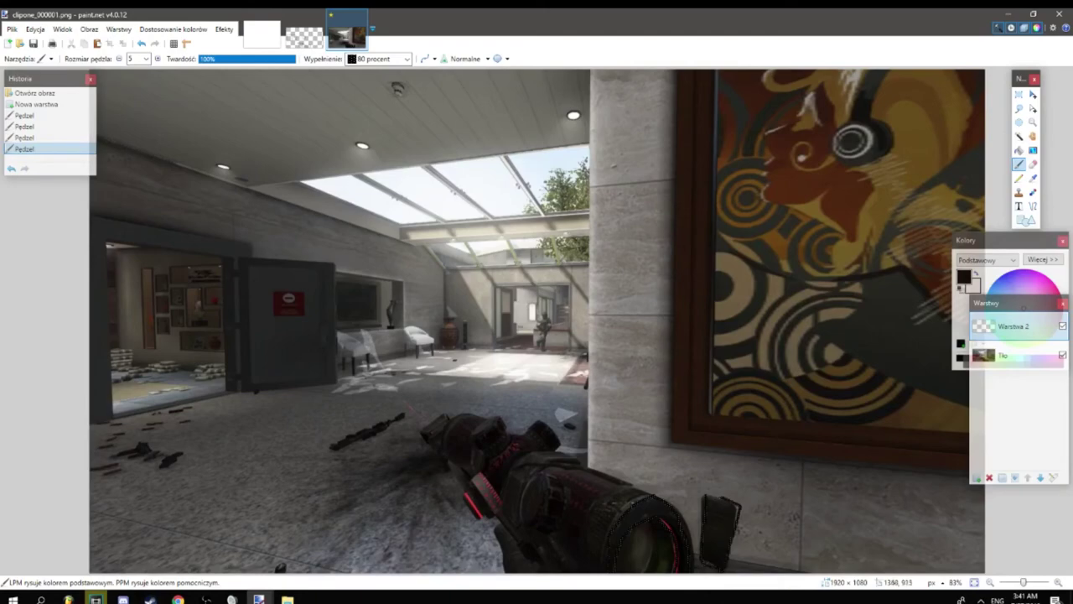
pyautogui.click(714, 495)
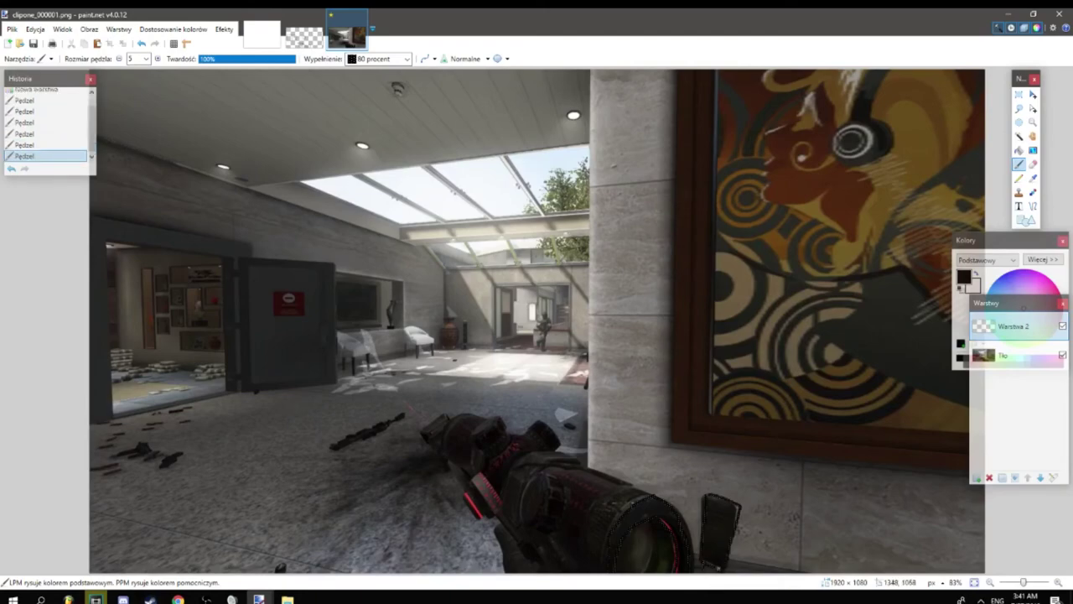